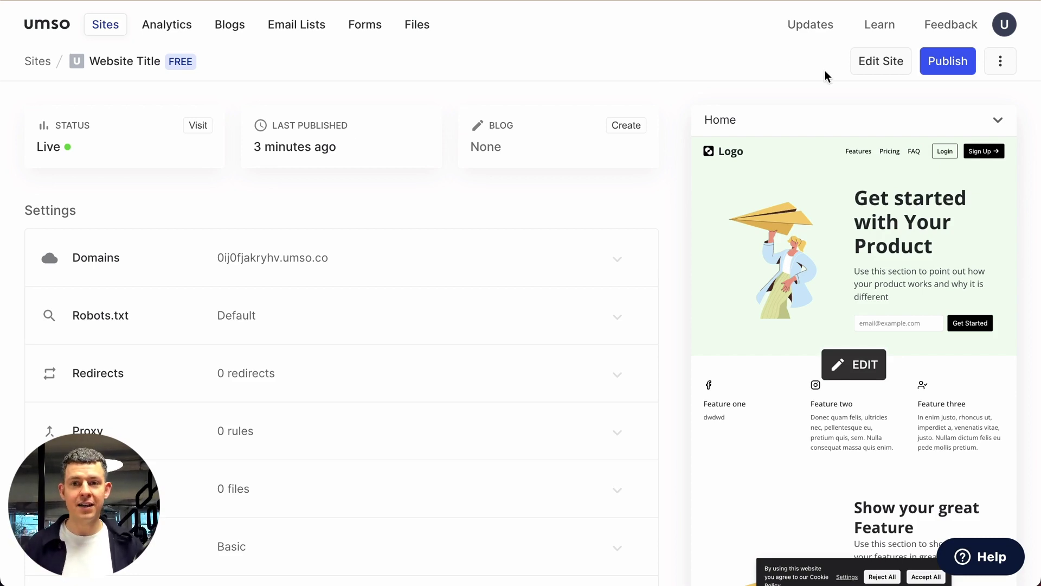
# - Open the site editor and start a new page titled 'Blog' with path /blog
pyautogui.click(875, 77)
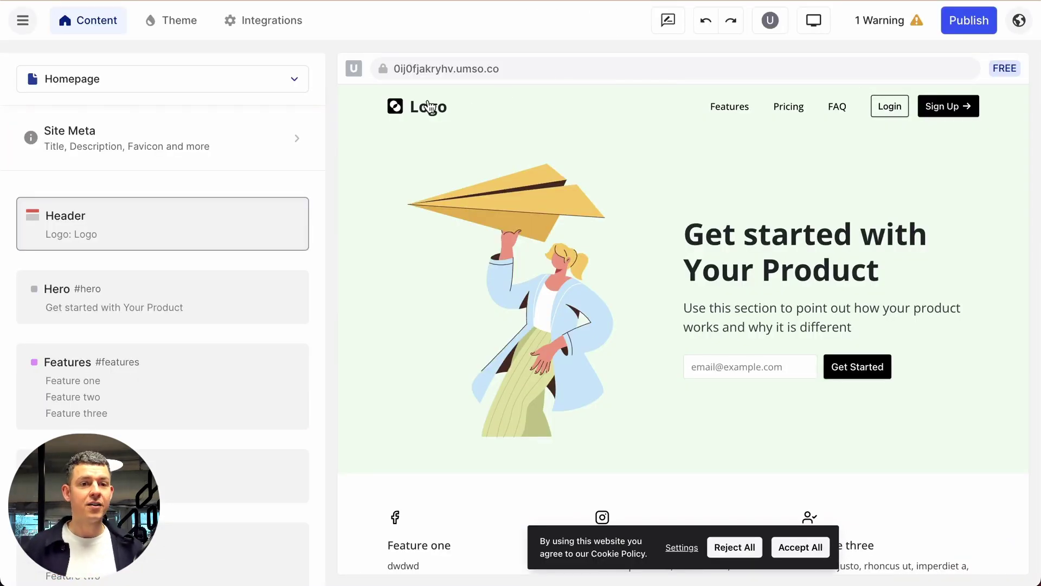
pyautogui.click(265, 84)
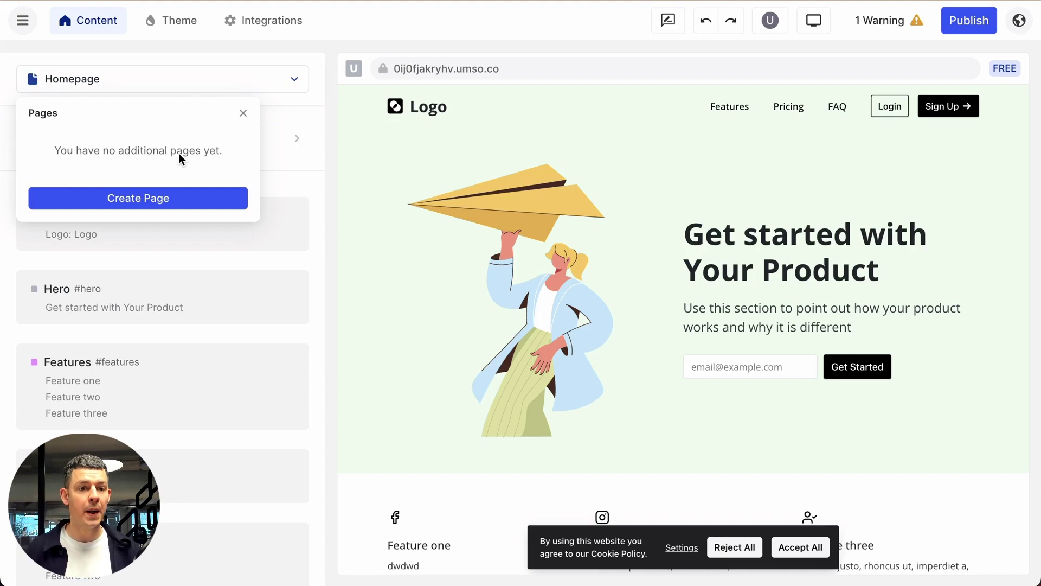
pyautogui.click(147, 201)
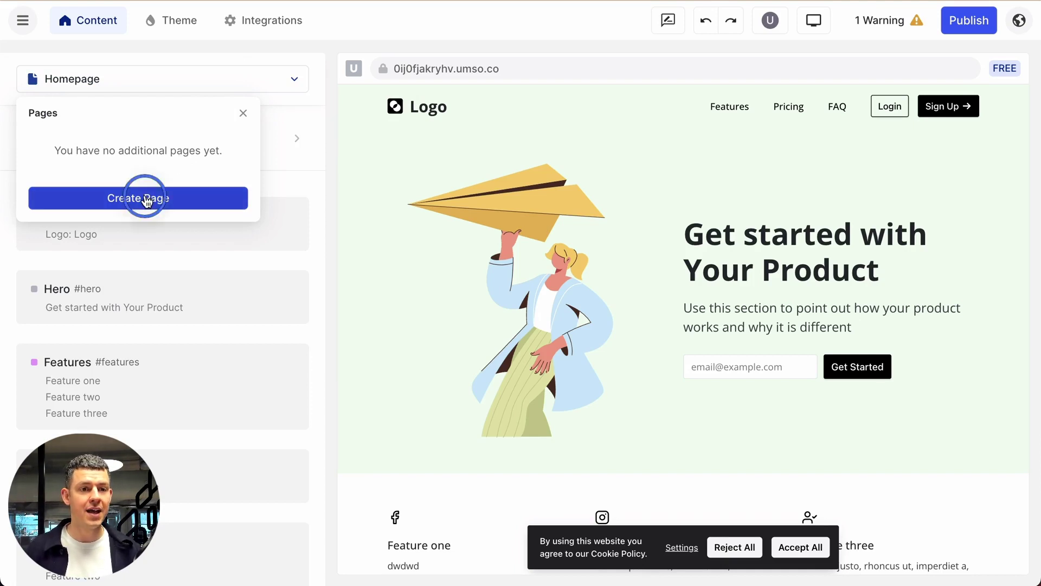
pyautogui.click(125, 151)
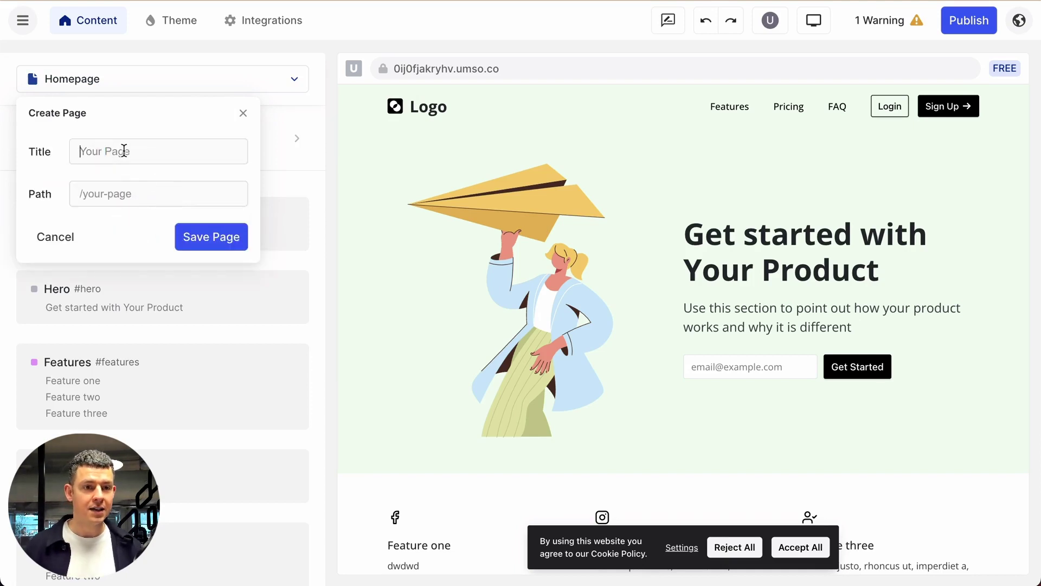
pyautogui.write('Blog')
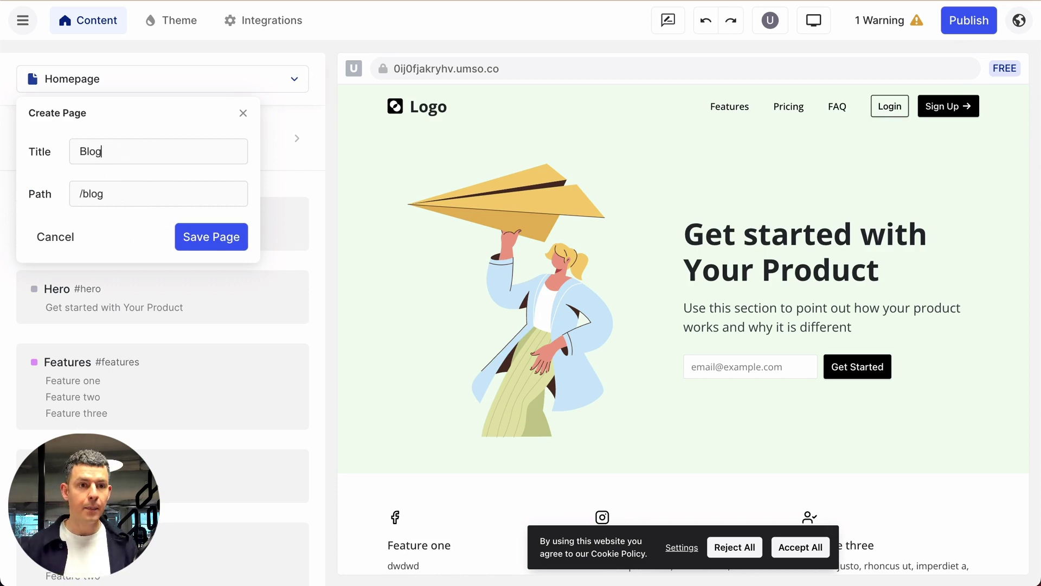
# - Save the new Blog page and delete the subtitle from its Titles section
pyautogui.click(194, 235)
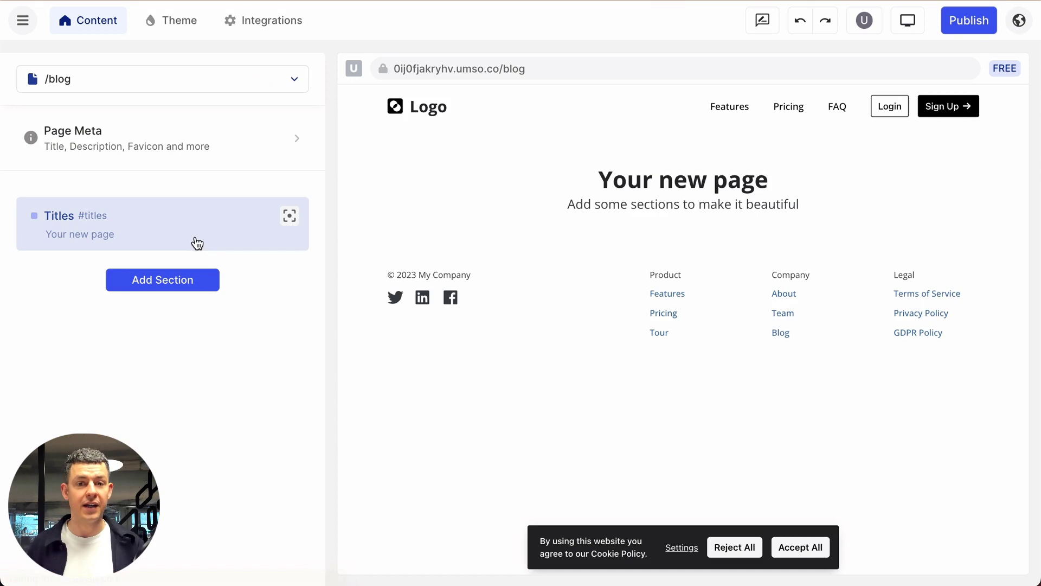
pyautogui.click(690, 179)
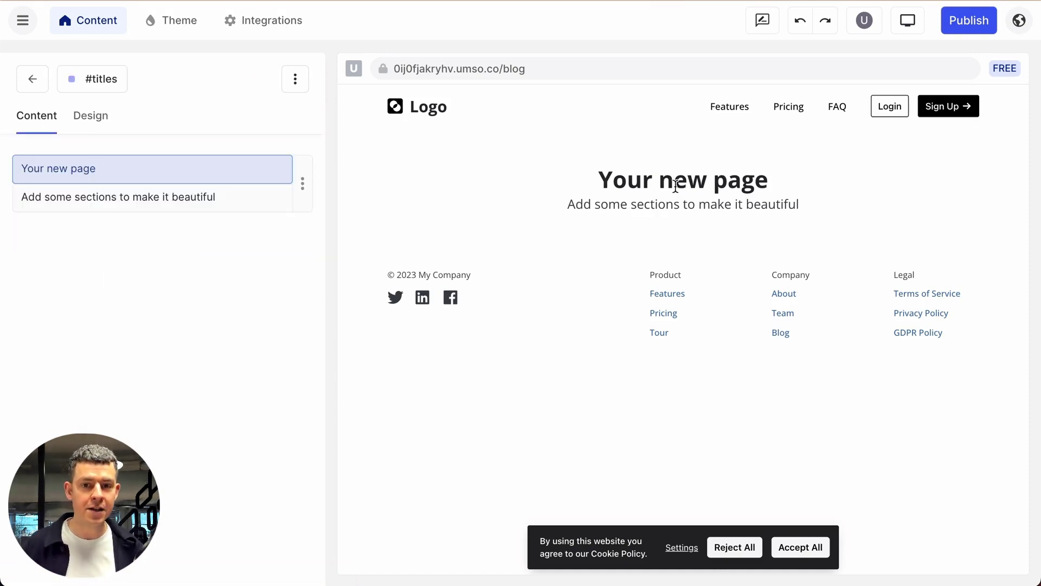
pyautogui.click(629, 178)
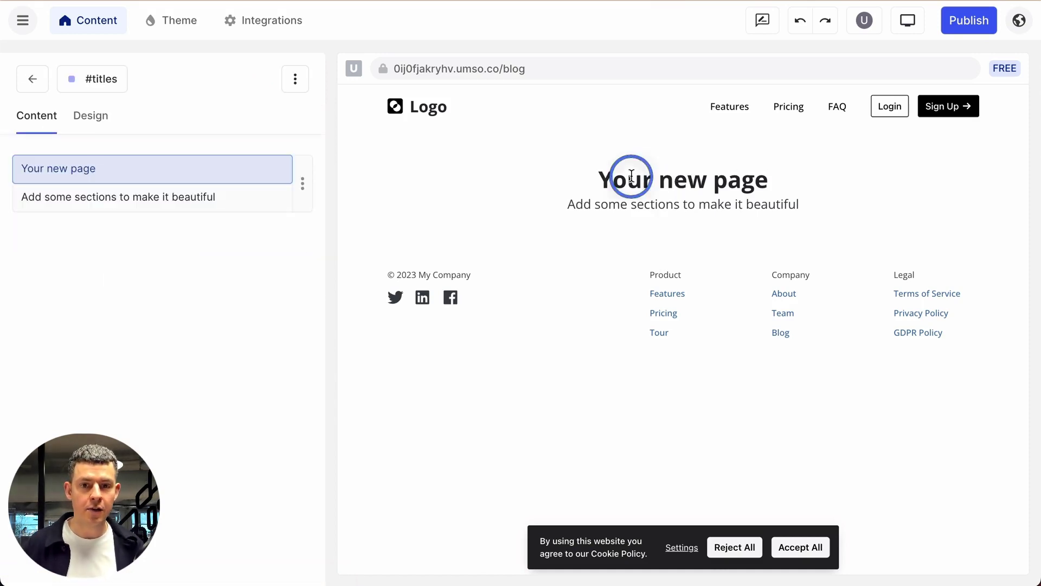
pyautogui.click(106, 201)
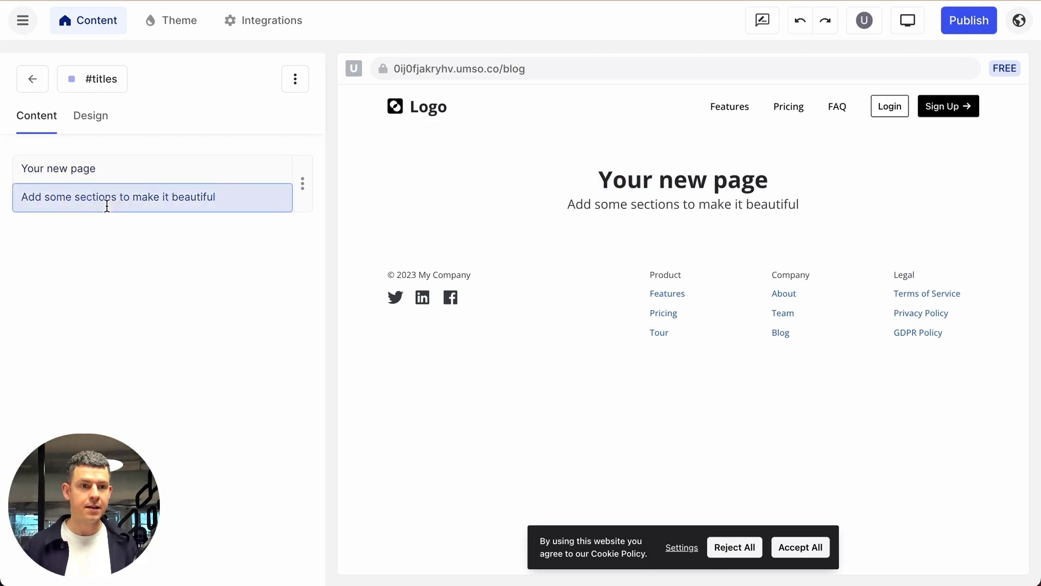
pyautogui.press('BackSpace')
pyautogui.press('BackSpace')
pyautogui.press('BackSpace')
pyautogui.press('BackSpace')
pyautogui.press('BackSpace')
pyautogui.press('BackSpace')
pyautogui.press('BackSpace')
pyautogui.press('BackSpace')
pyautogui.press('BackSpace')
pyautogui.press('BackSpace')
pyautogui.press('BackSpace')
pyautogui.press('BackSpace')
pyautogui.press('BackSpace')
pyautogui.press('BackSpace')
pyautogui.press('BackSpace')
pyautogui.press('BackSpace')
pyautogui.press('BackSpace')
pyautogui.press('BackSpace')
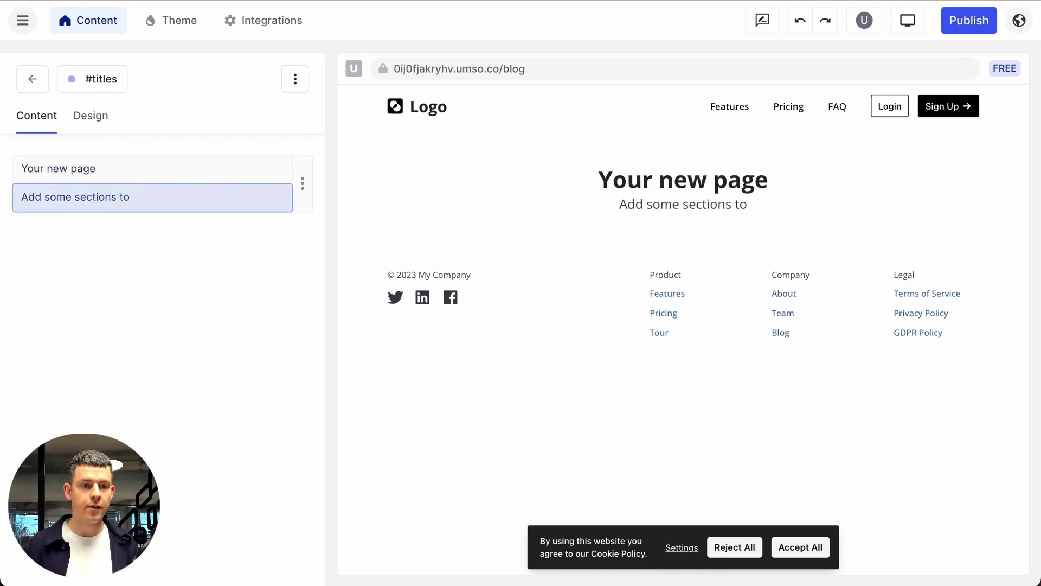
pyautogui.press('BackSpace')
pyautogui.press('BackSpace')
pyautogui.press('BackSpace')
pyautogui.press('BackSpace')
pyautogui.press('BackSpace')
pyautogui.press('BackSpace')
pyautogui.press('BackSpace')
pyautogui.press('BackSpace')
pyautogui.press('BackSpace')
pyautogui.press('BackSpace')
pyautogui.press('BackSpace')
pyautogui.press('BackSpace')
pyautogui.press('BackSpace')
pyautogui.press('BackSpace')
pyautogui.press('BackSpace')
pyautogui.press('BackSpace')
pyautogui.press('BackSpace')
pyautogui.press('BackSpace')
pyautogui.press('BackSpace')
pyautogui.press('BackSpace')
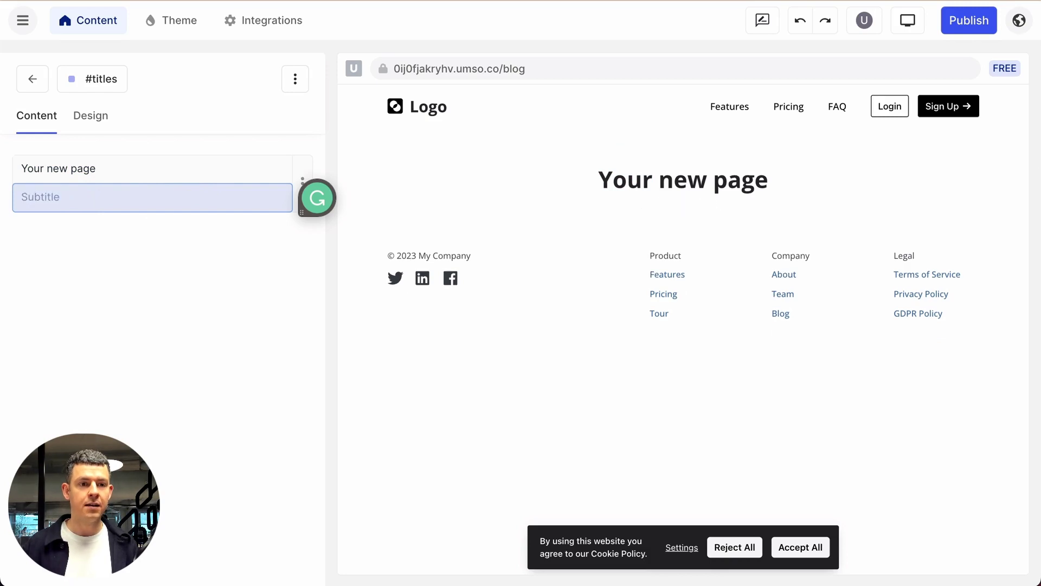
# - Replace the 'Your new page' heading with 'Blog'
pyautogui.click(97, 168)
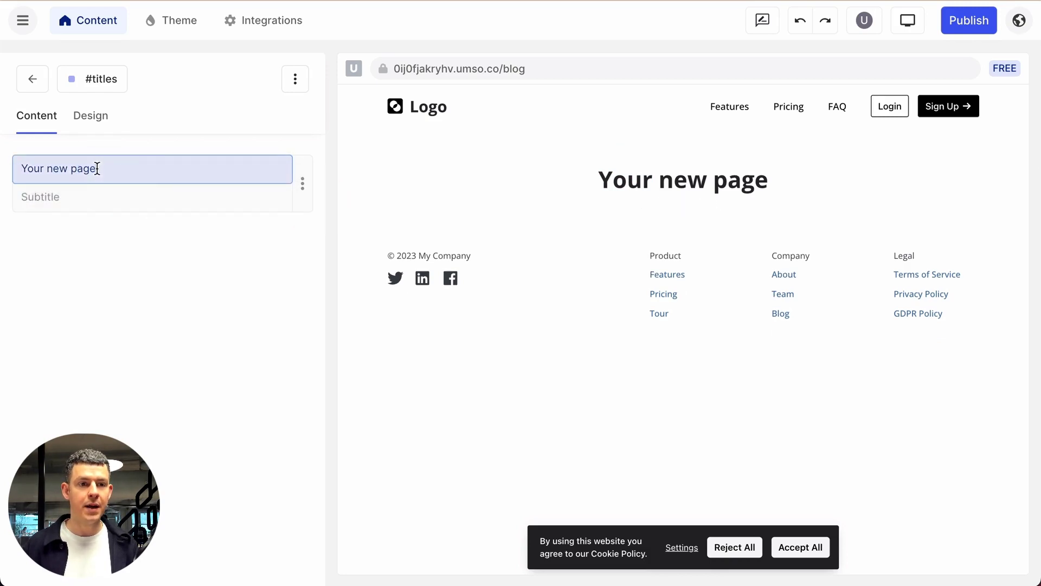
pyautogui.tripleClick(137, 168)
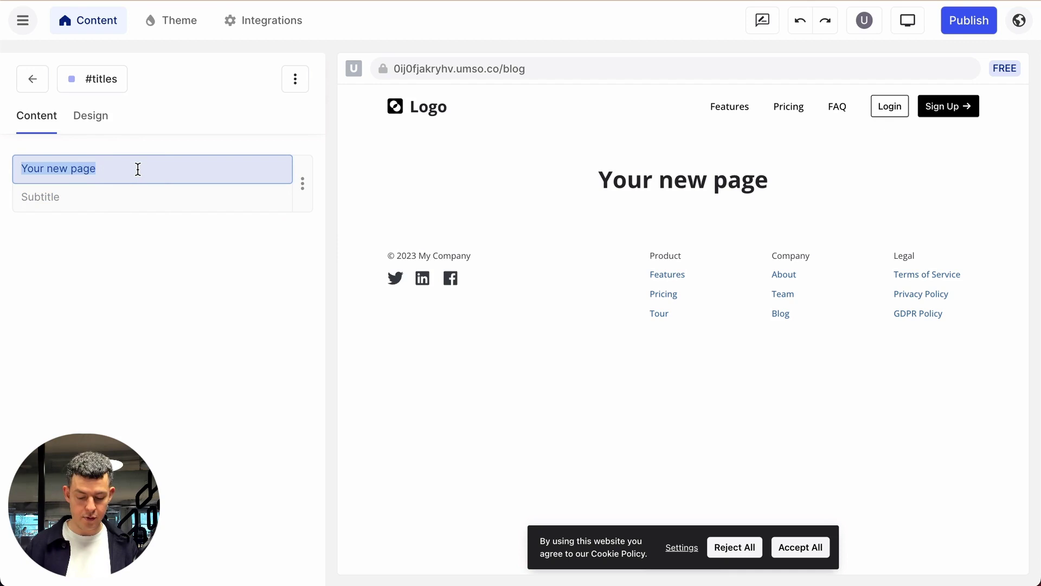
pyautogui.write('Blog')
pyautogui.click(478, 210)
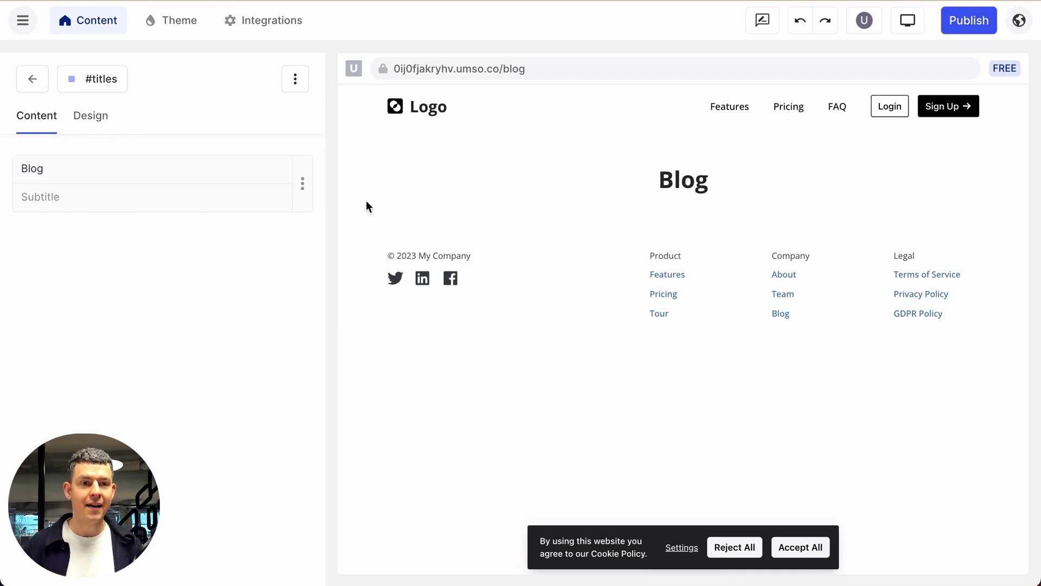
pyautogui.click(30, 87)
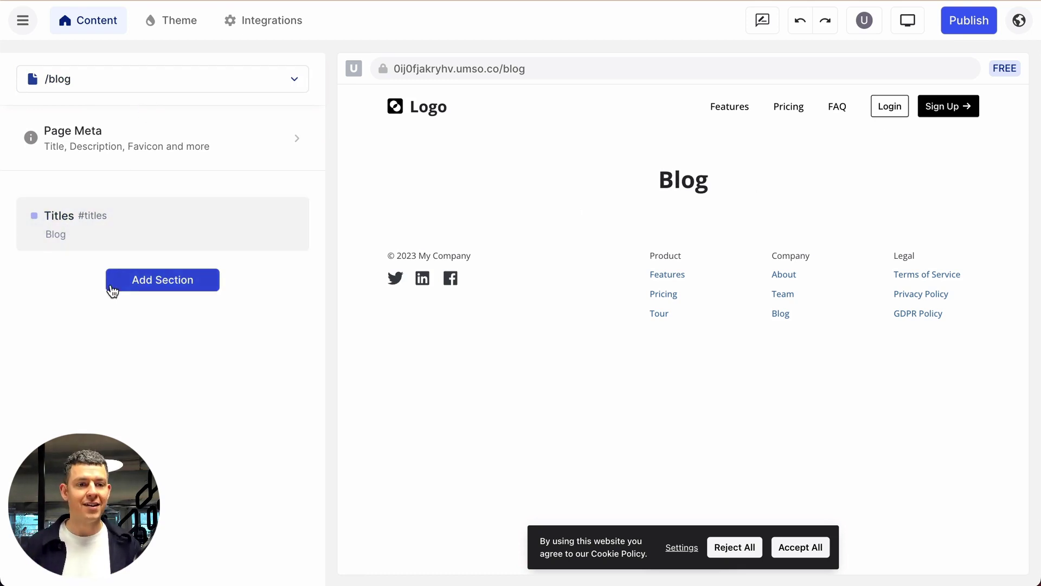
# - Add a Custom Code section below the Blog titles and open its settings
pyautogui.click(170, 296)
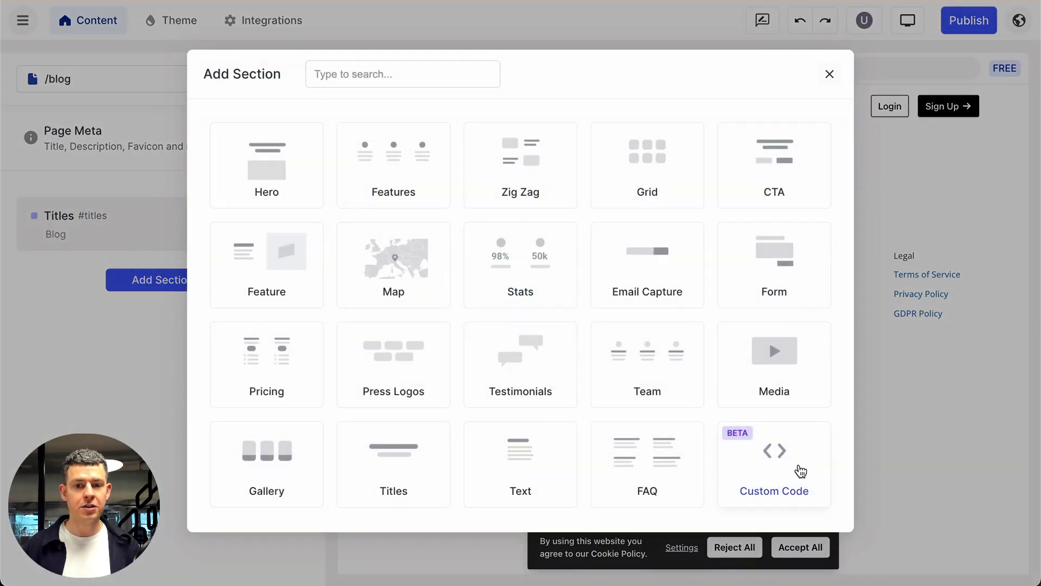
pyautogui.click(761, 452)
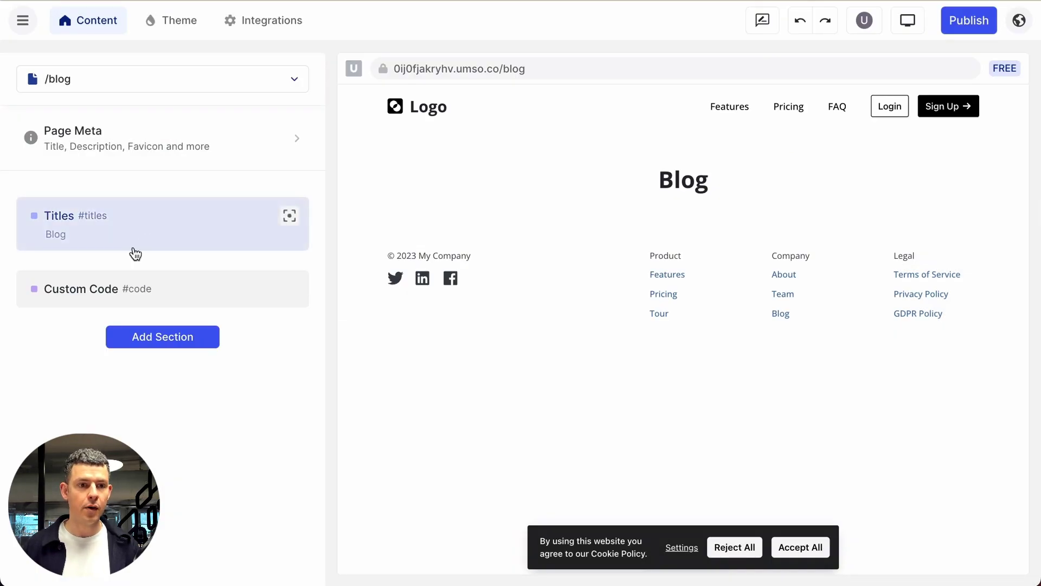
pyautogui.click(121, 289)
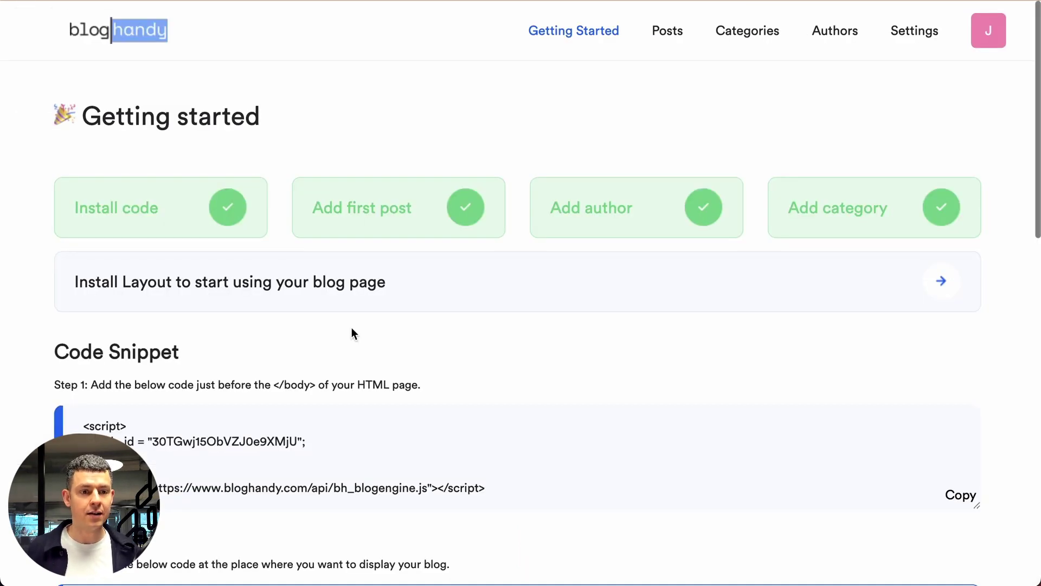
# - Replace the placeholder in the Custom Code box with BlogHandy's Step 1 script snippet
pyautogui.scroll(-3, 351, 327)
pyautogui.click(972, 443)
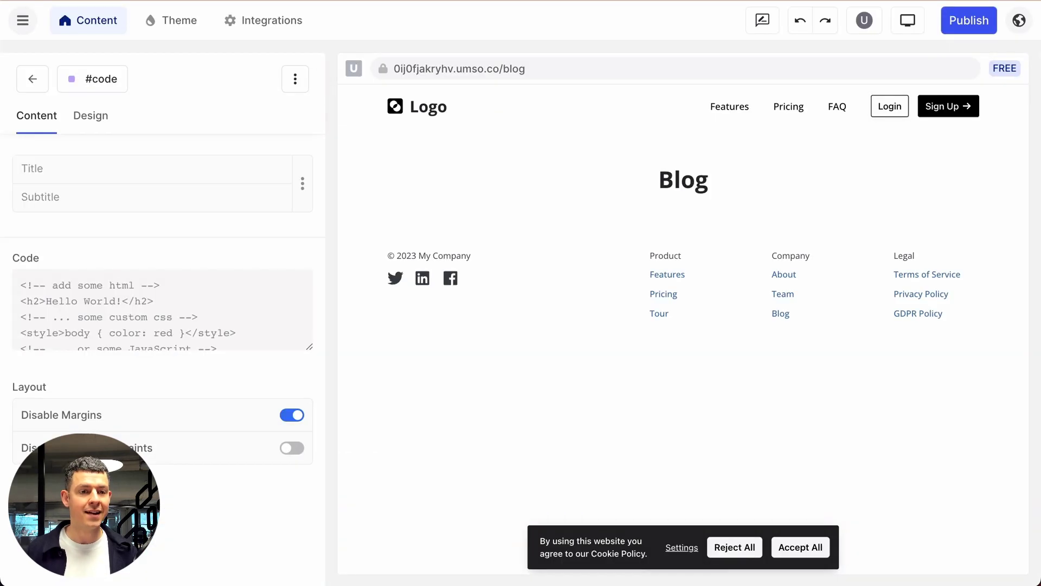
pyautogui.click(157, 281)
pyautogui.hotkey('ctrl', 'a')
pyautogui.hotkey('ctrl', 'v')
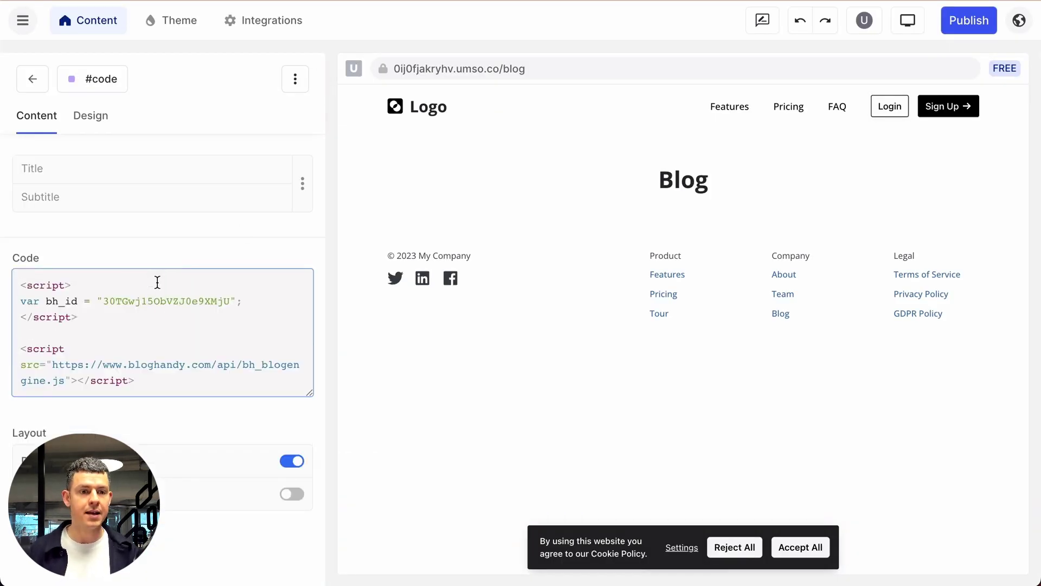
pyautogui.press('Return')
pyautogui.press('Return')
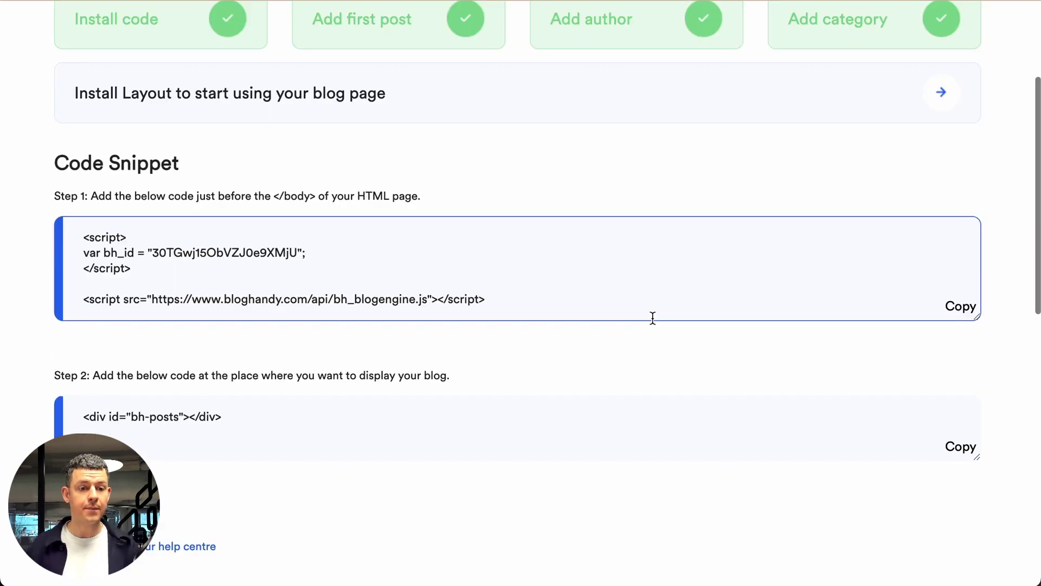
# - Add the <div id="bh-posts"></div> container line below the scripts in the custom code
pyautogui.click(954, 447)
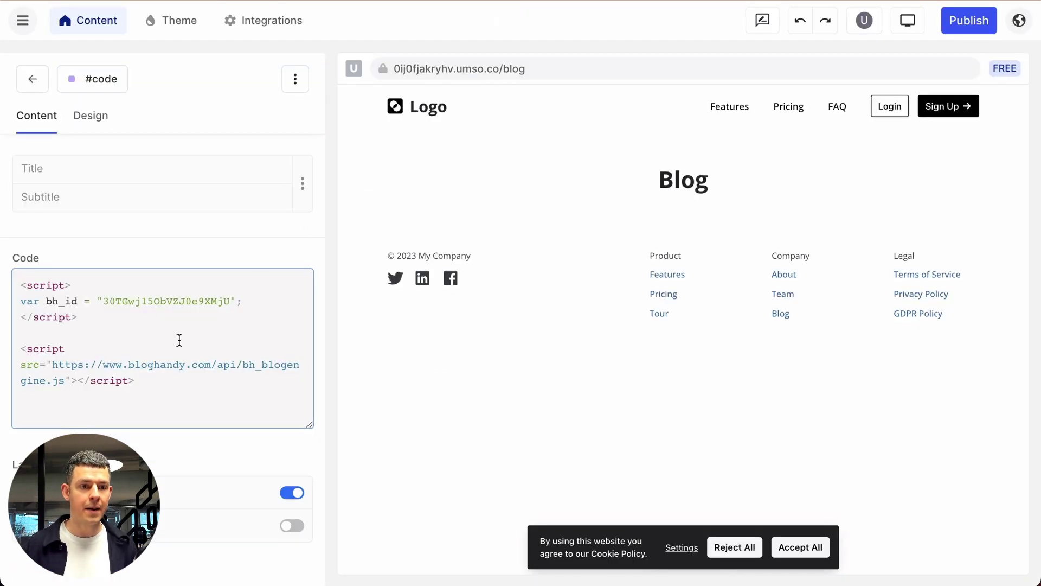
pyautogui.press('Return')
pyautogui.press('Return')
pyautogui.hotkey('ctrl', 'v')
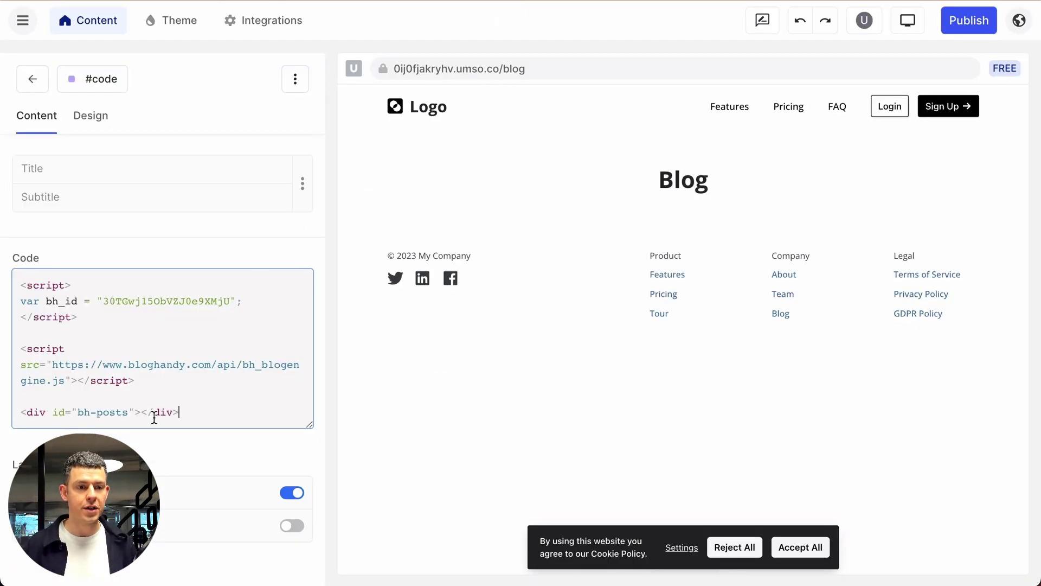
pyautogui.click(34, 79)
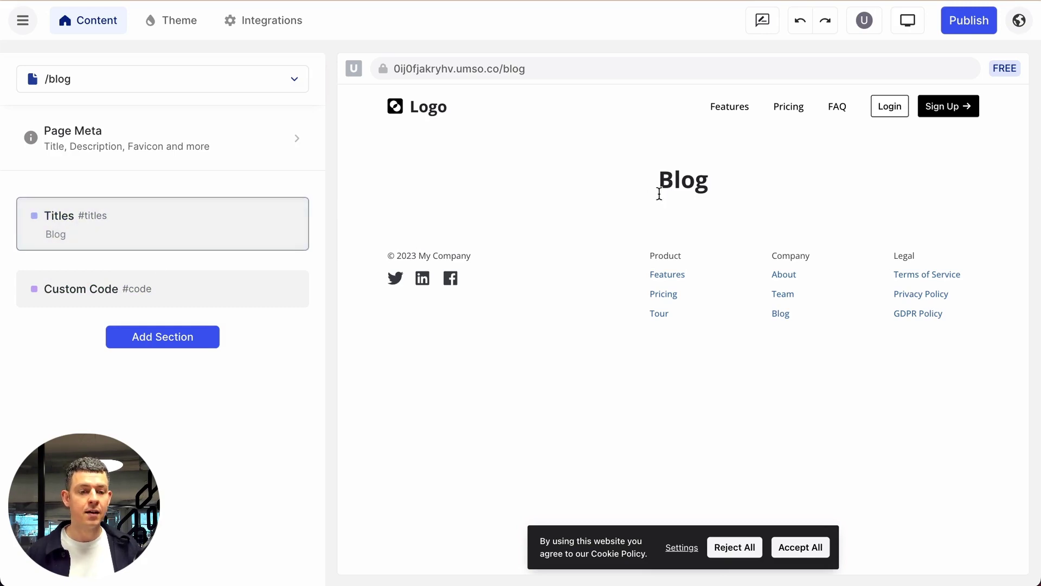
# - Switch to the Homepage and bring up its Header section's link settings
pyautogui.click(232, 83)
pyautogui.click(109, 139)
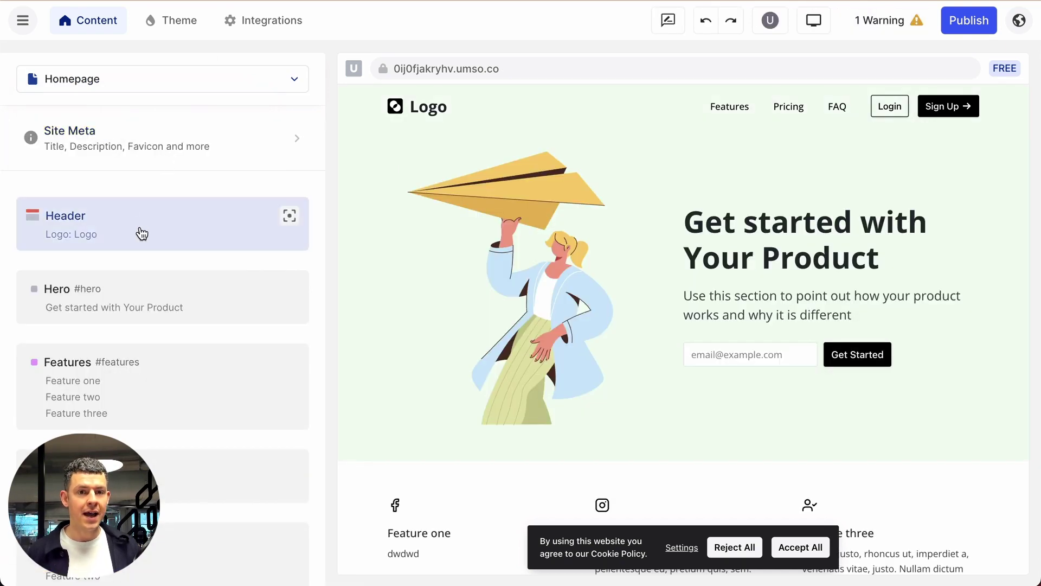
pyautogui.click(649, 111)
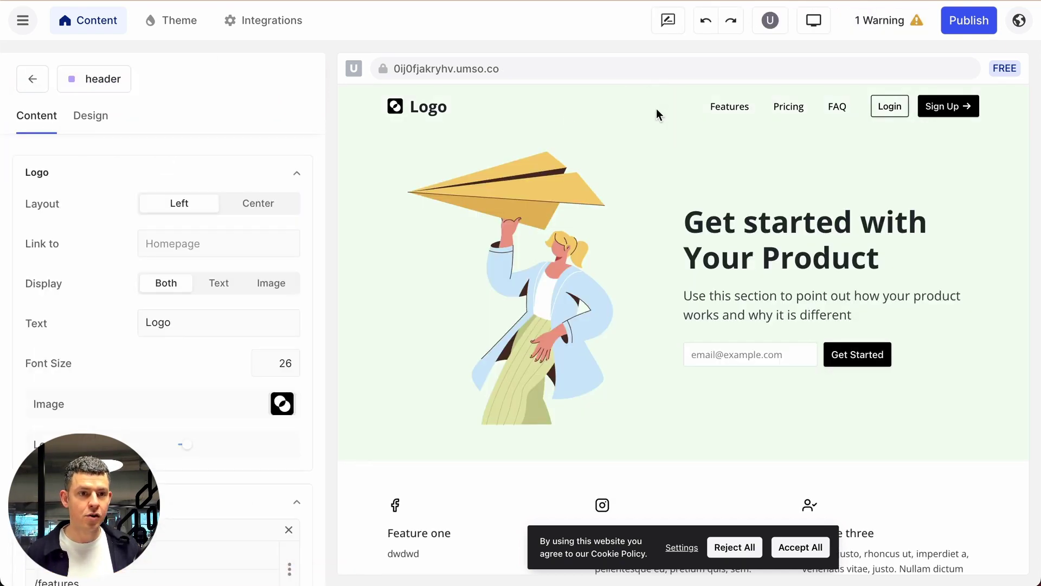
pyautogui.click(31, 80)
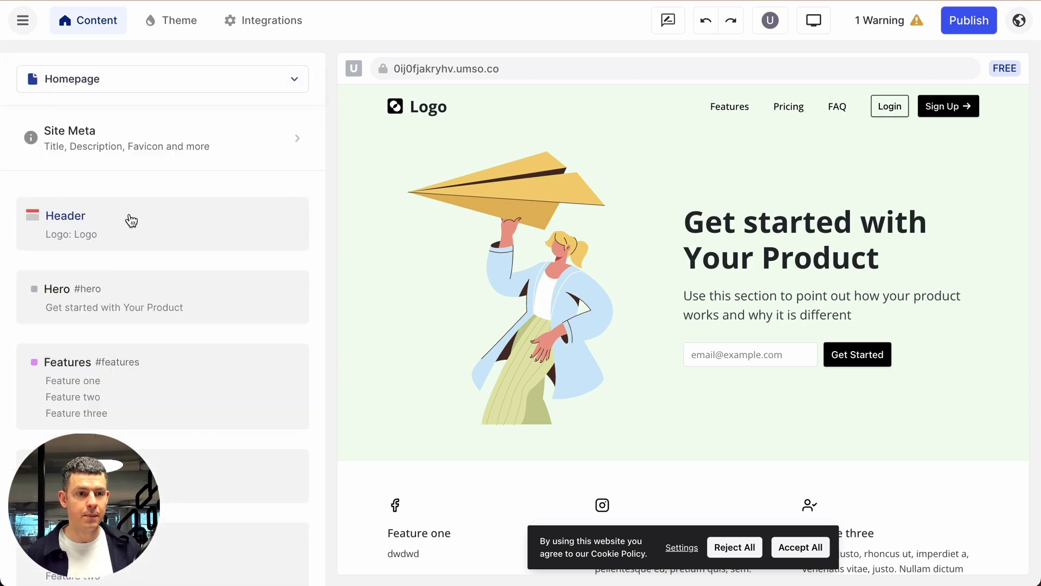
pyautogui.click(191, 233)
pyautogui.scroll(-3, 191, 232)
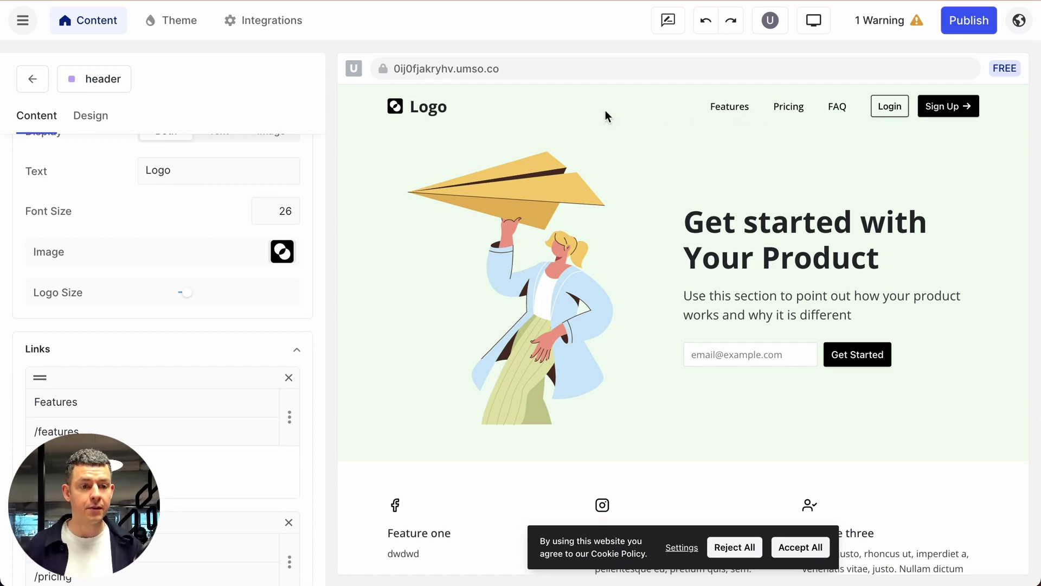
pyautogui.scroll(-5, 216, 369)
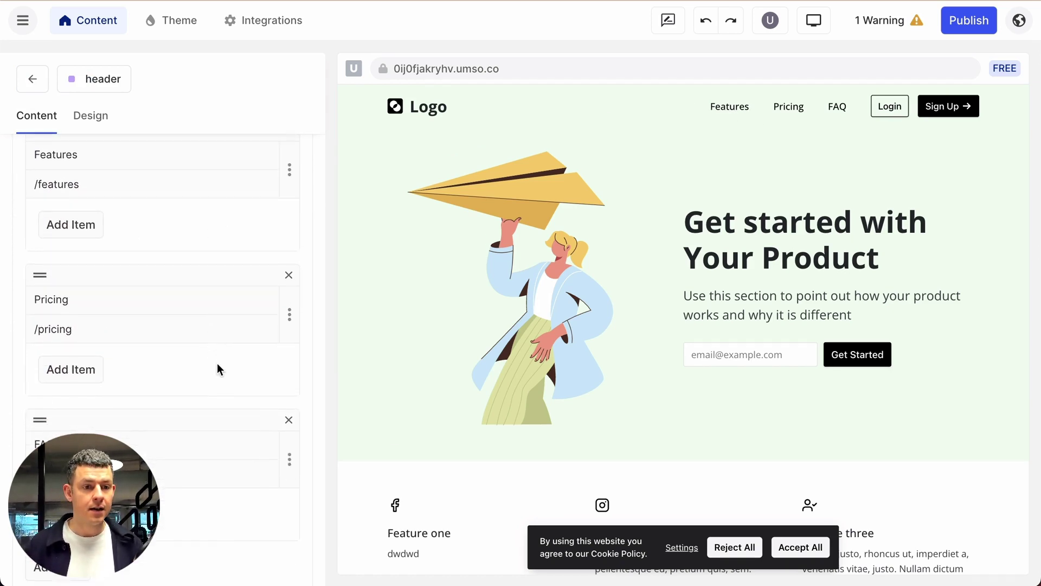
pyautogui.scroll(-4, 217, 365)
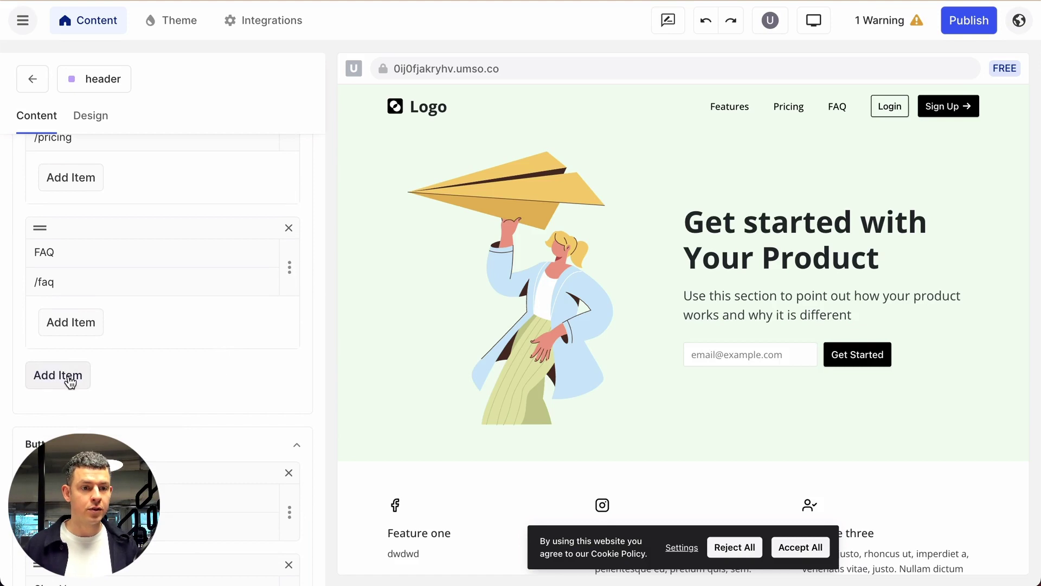
# - Add a header navigation link titled 'Blog' pointing to /blog
pyautogui.click(70, 382)
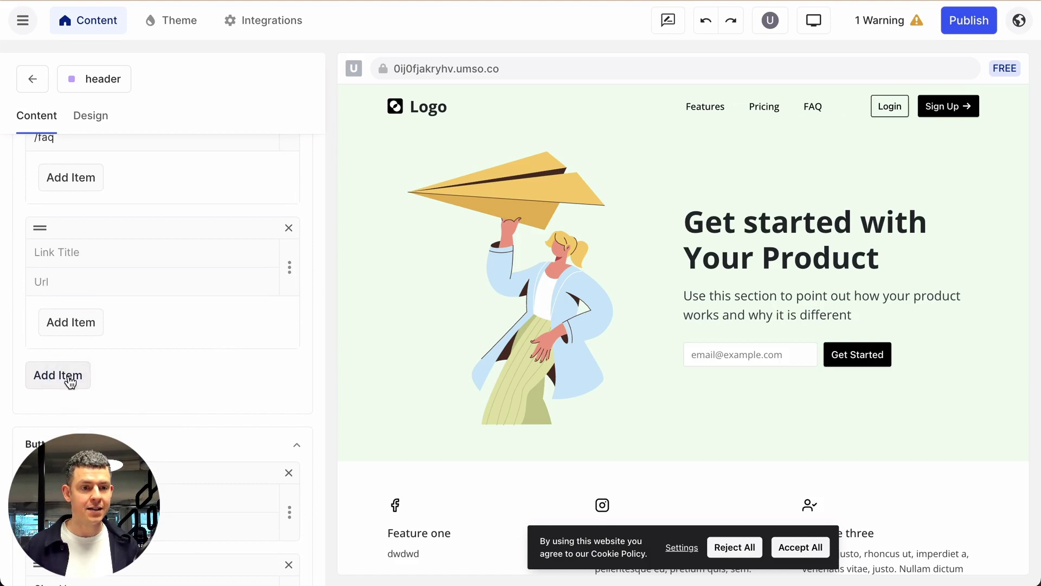
pyautogui.click(81, 260)
pyautogui.write('Blog')
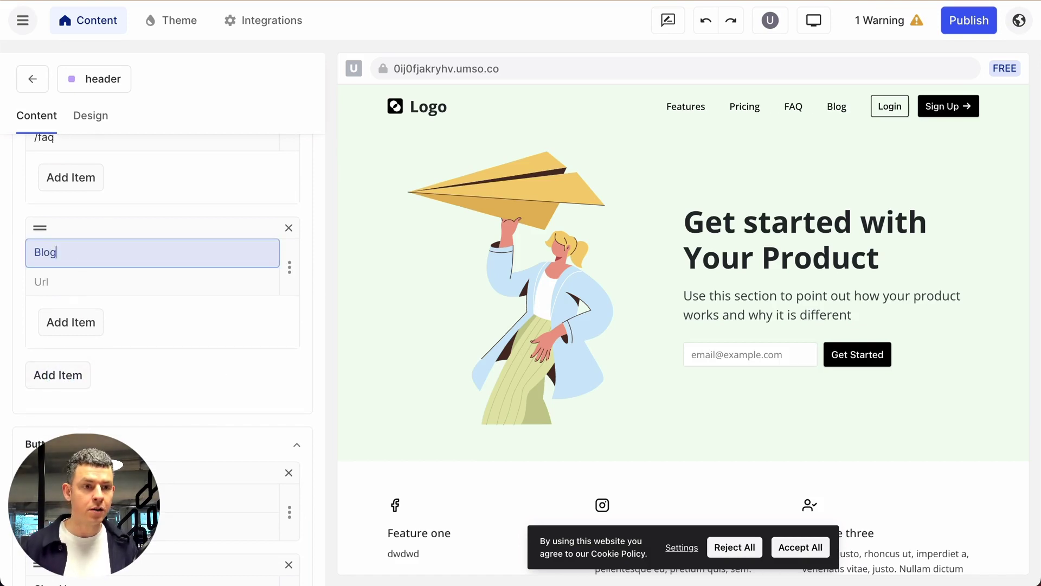
pyautogui.click(86, 283)
pyautogui.click(68, 361)
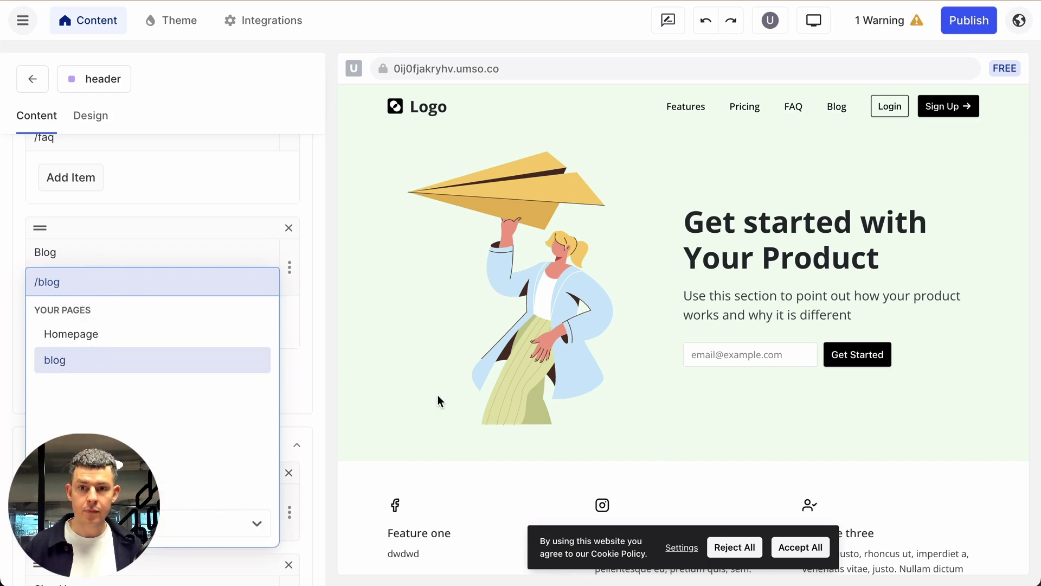
pyautogui.click(302, 392)
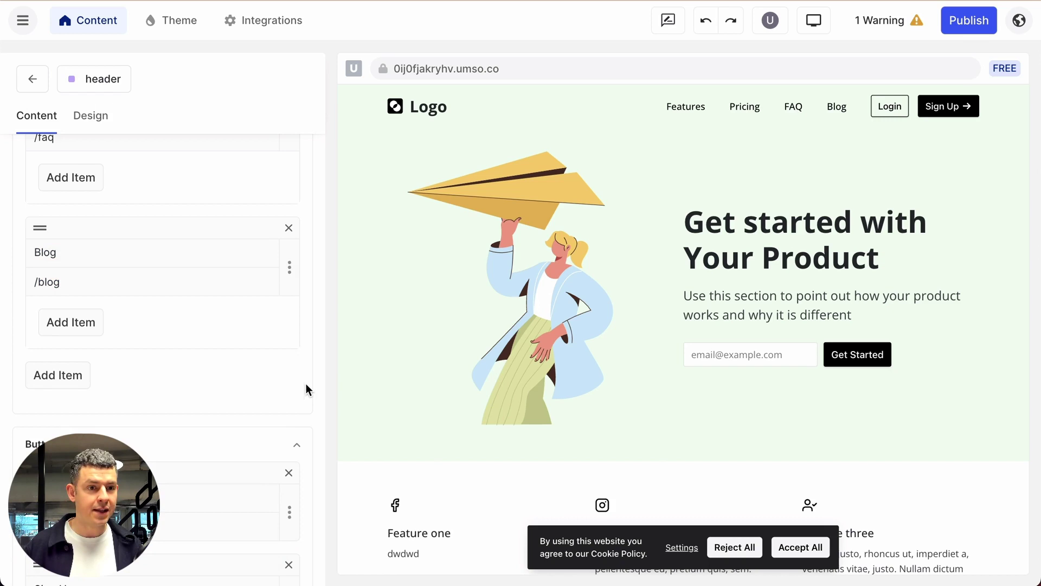
# - Publish the site and check that the live Blog page lists the travel posts
pyautogui.click(969, 20)
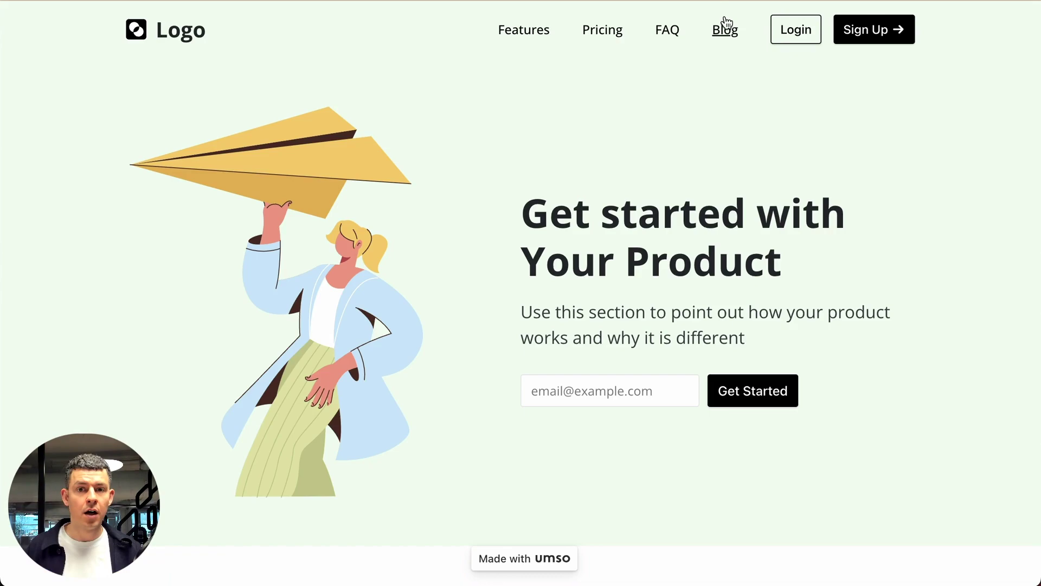
pyautogui.click(725, 32)
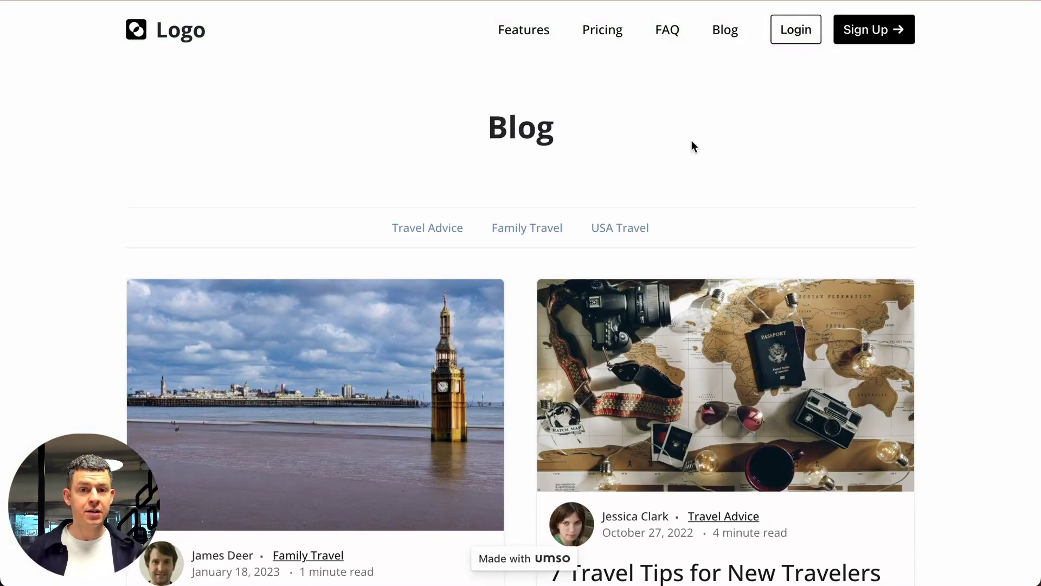
pyautogui.scroll(-15, 693, 144)
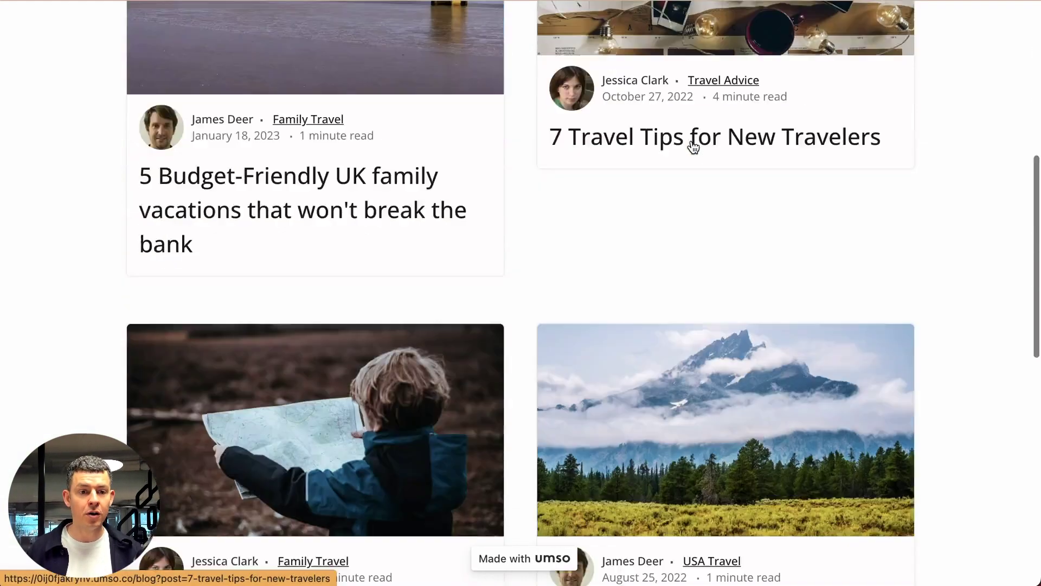
pyautogui.scroll(-3, 693, 144)
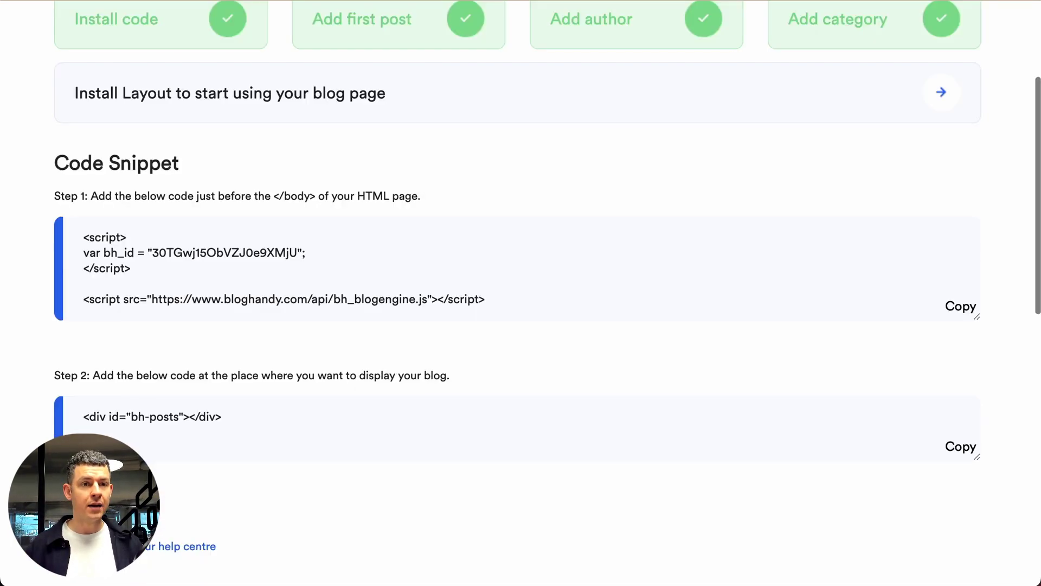
# - Set BlogHandy's Blog URL to the Umso site's /blog address and save all changes
pyautogui.scroll(4, 596, 162)
pyautogui.click(918, 33)
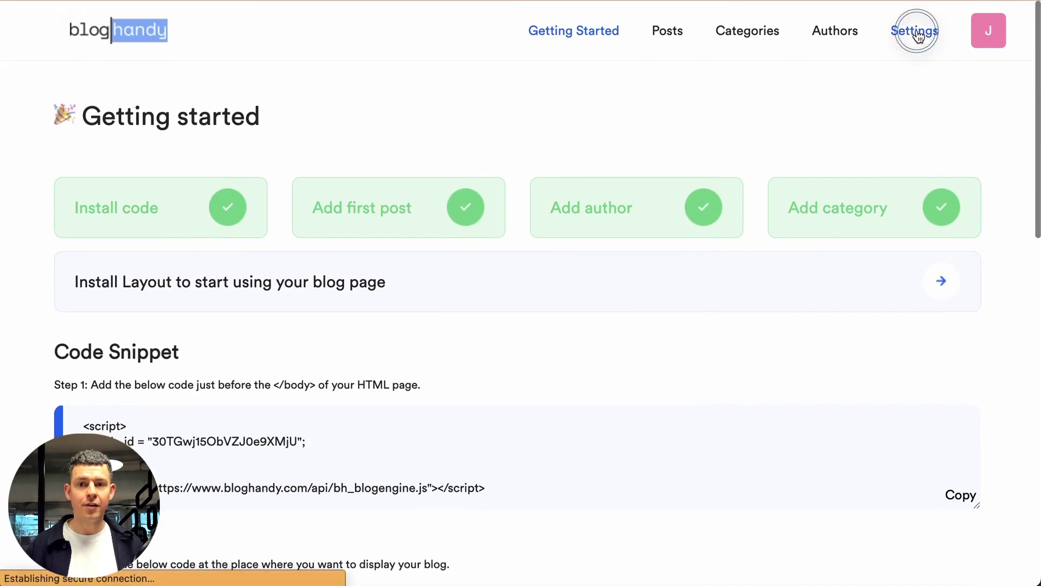
pyautogui.click(339, 248)
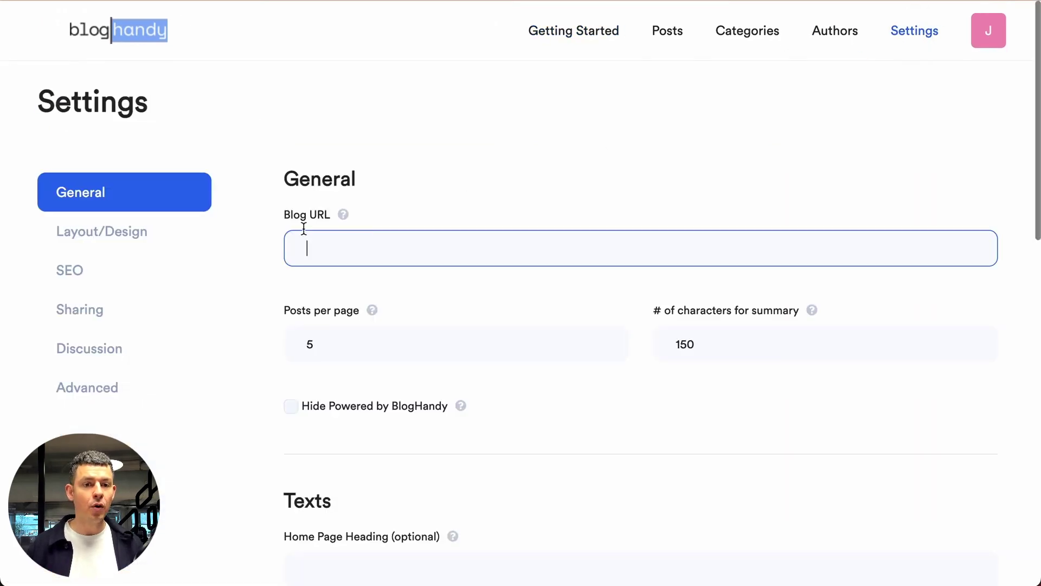
pyautogui.write('https://0ij0fjakryhv.umso.co/blog')
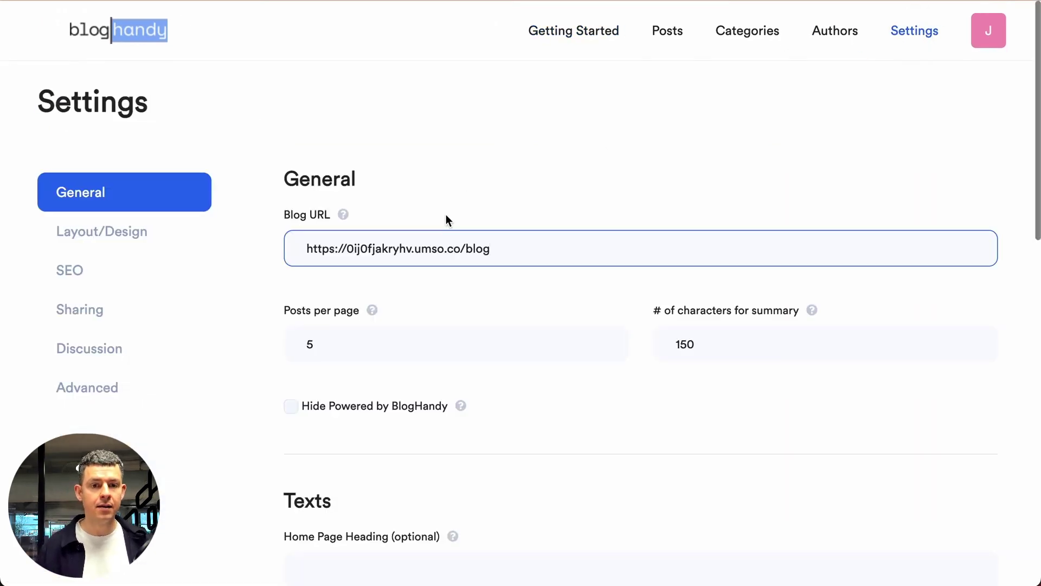
pyautogui.click(445, 214)
pyautogui.scroll(-10, 446, 215)
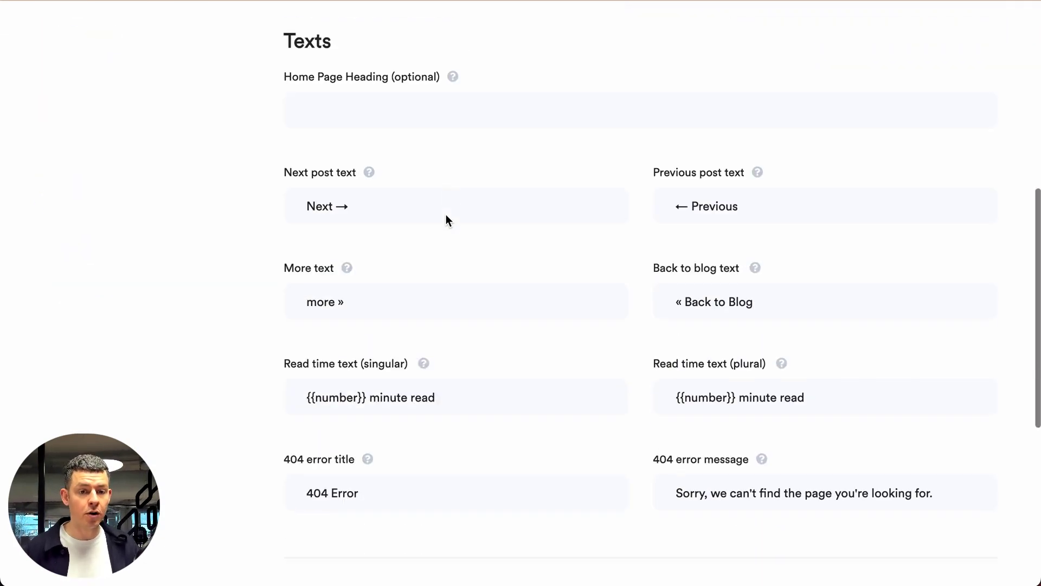
pyautogui.scroll(-3, 339, 491)
pyautogui.click(367, 472)
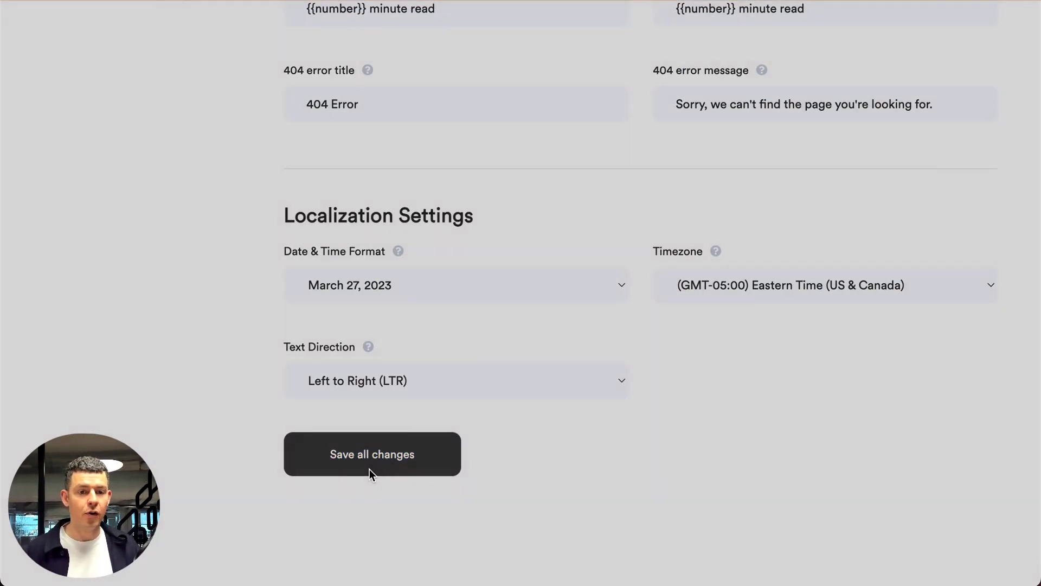
pyautogui.click(506, 407)
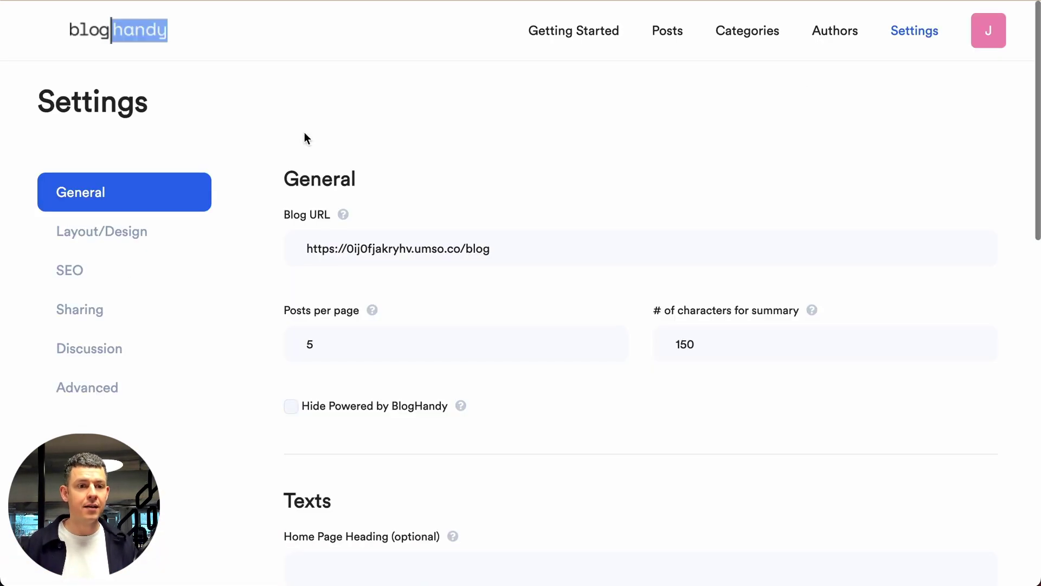
# - Turn on the Pop Grid layout for the blog main page in Layout/Design settings
pyautogui.click(171, 232)
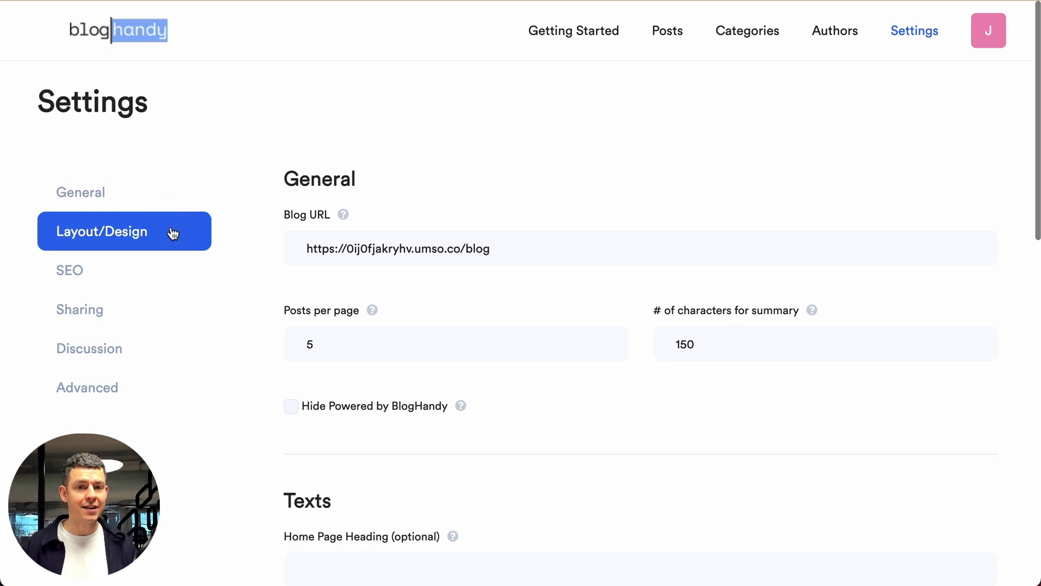
pyautogui.scroll(-2, 580, 229)
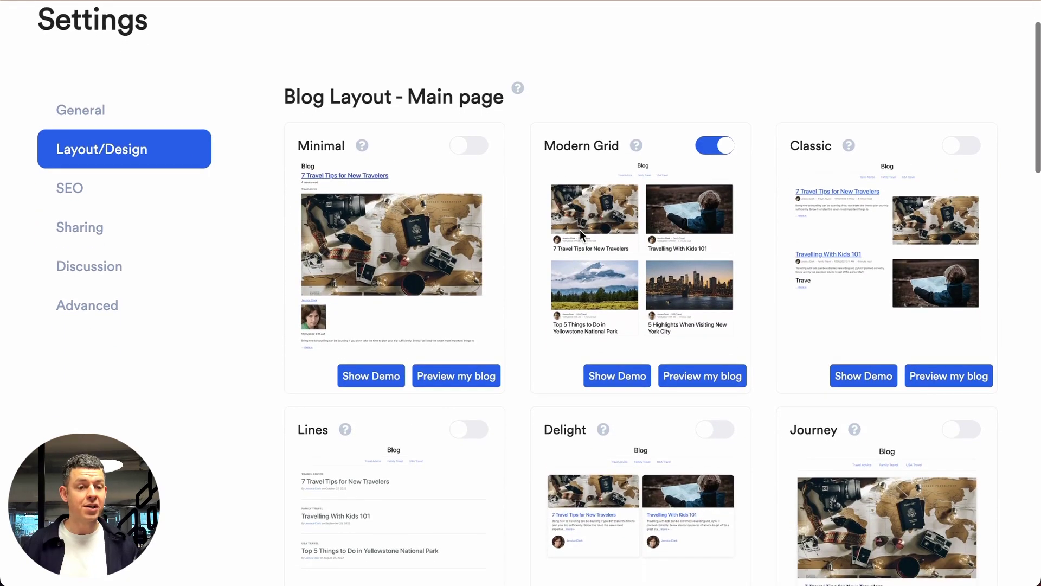
pyautogui.scroll(-3, 581, 230)
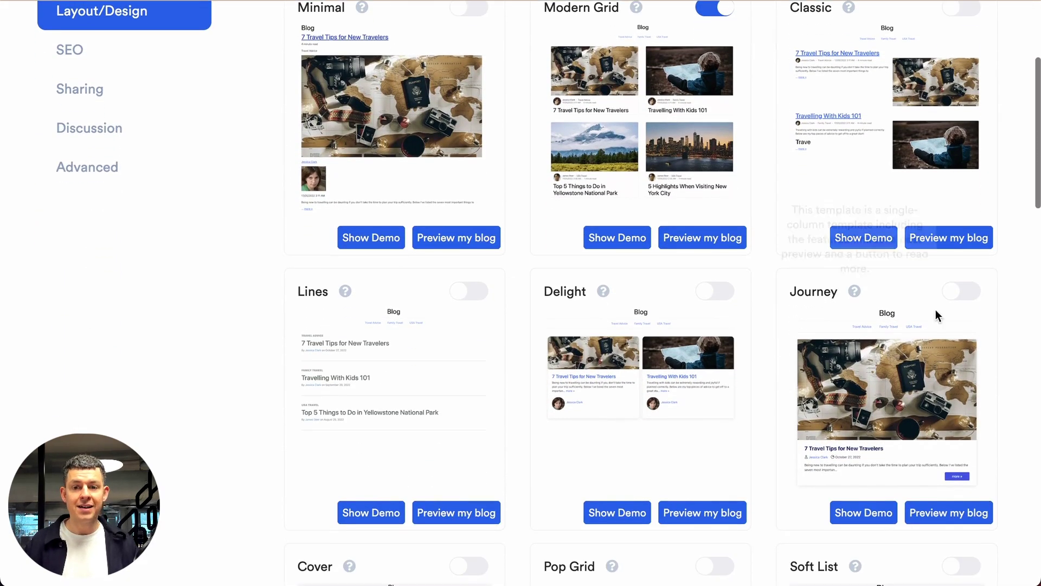
pyautogui.scroll(-5, 384, 397)
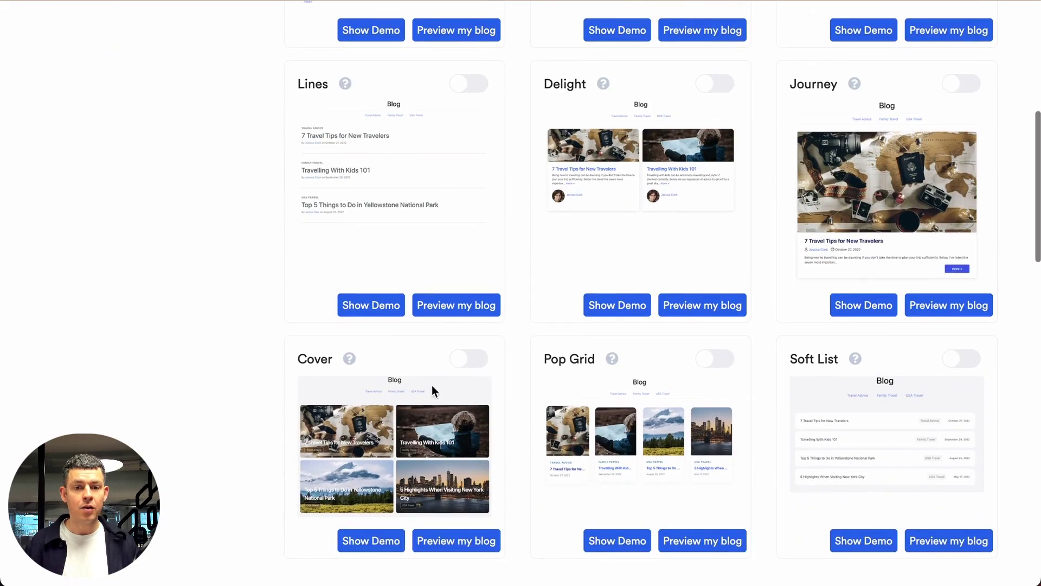
pyautogui.click(714, 360)
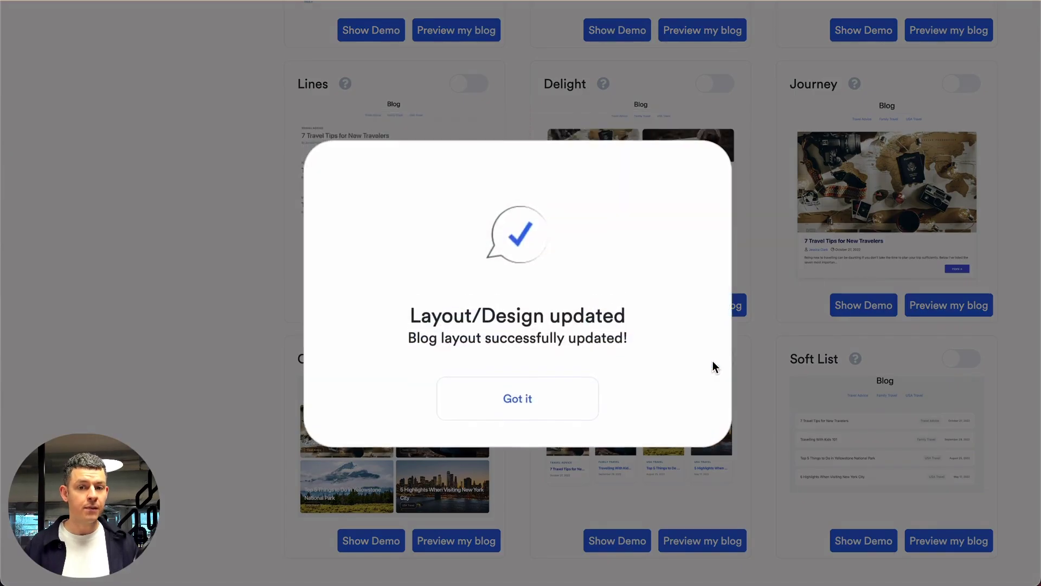
pyautogui.click(560, 399)
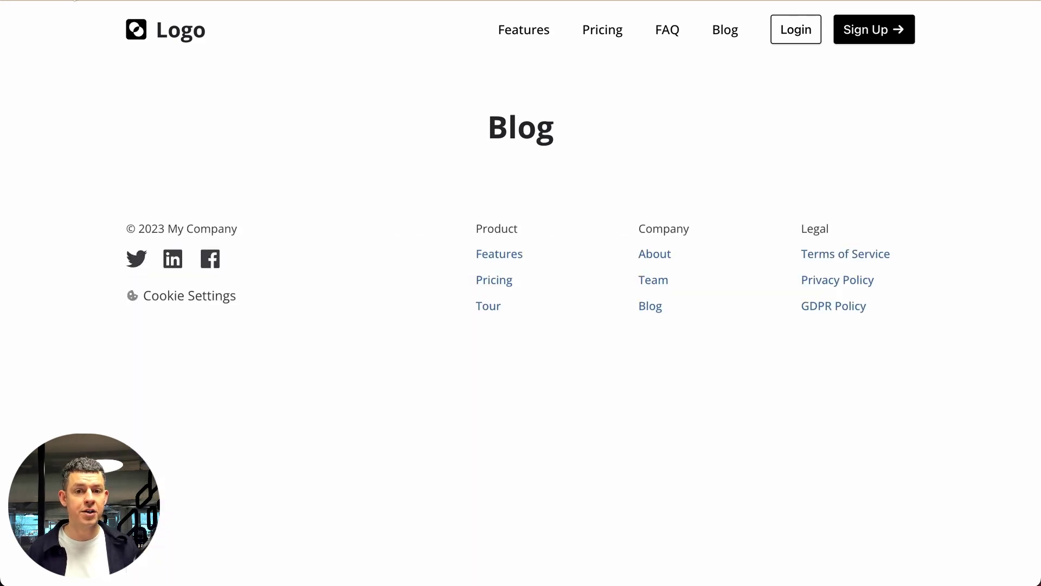
# - Scroll the refreshed live Blog page to view the four-per-row Pop Grid post cards
pyautogui.scroll(-3, 304, 266)
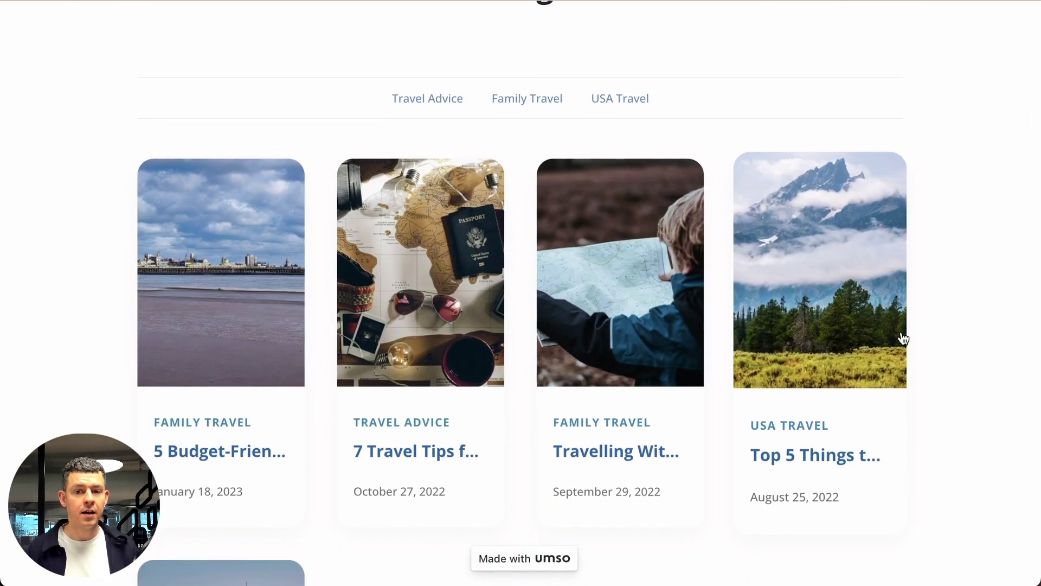
pyautogui.scroll(-5, 291, 351)
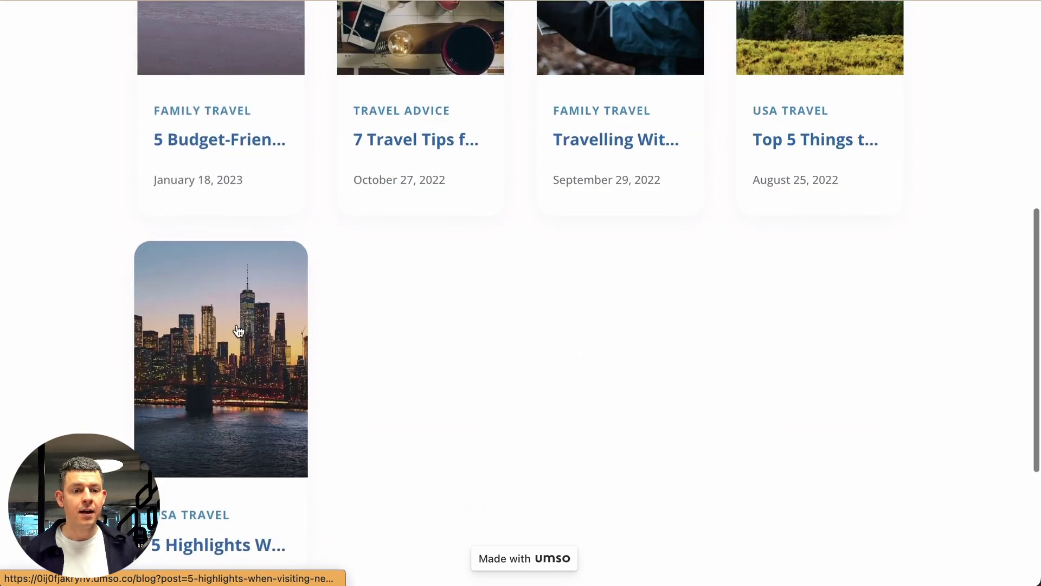
pyautogui.scroll(7, 235, 330)
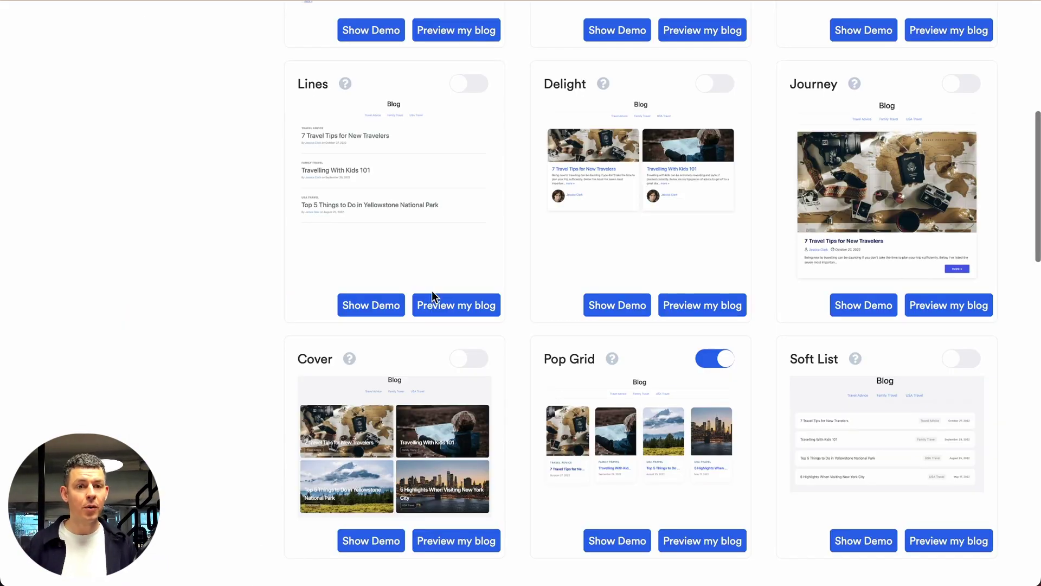
pyautogui.scroll(-5, 432, 293)
pyautogui.scroll(-15, 432, 291)
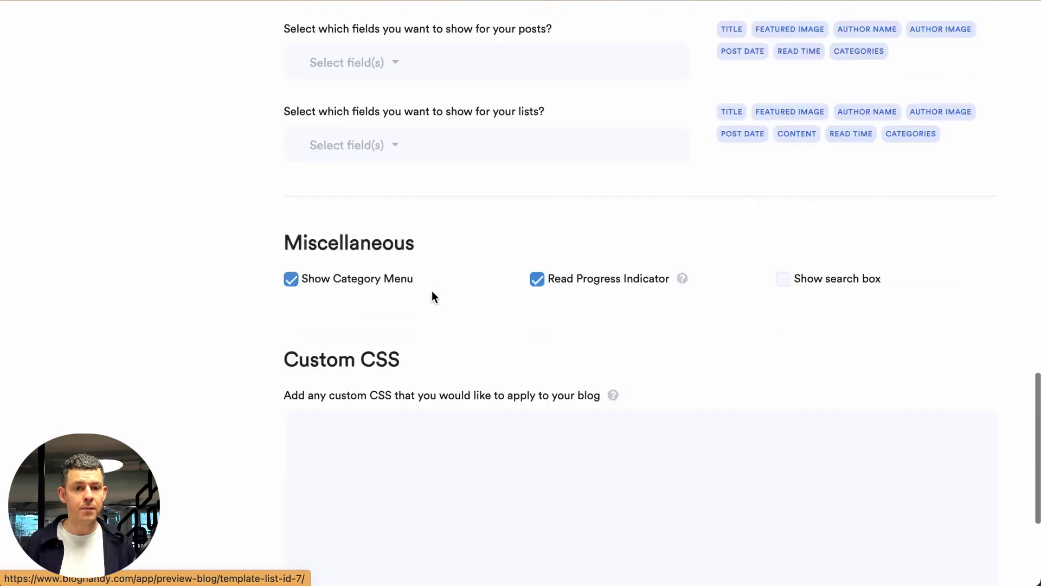
pyautogui.click(392, 269)
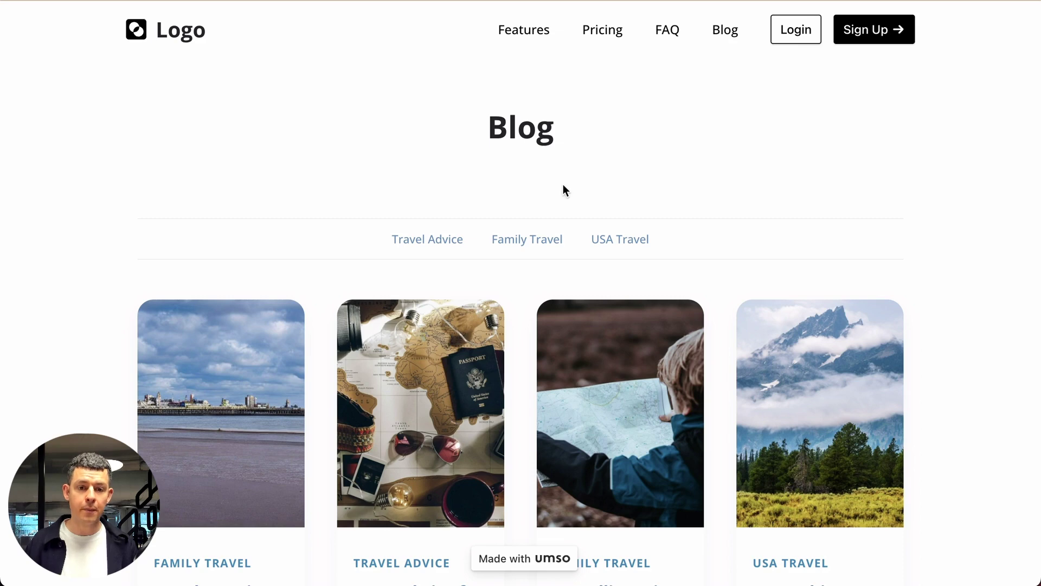
pyautogui.scroll(-4, 563, 188)
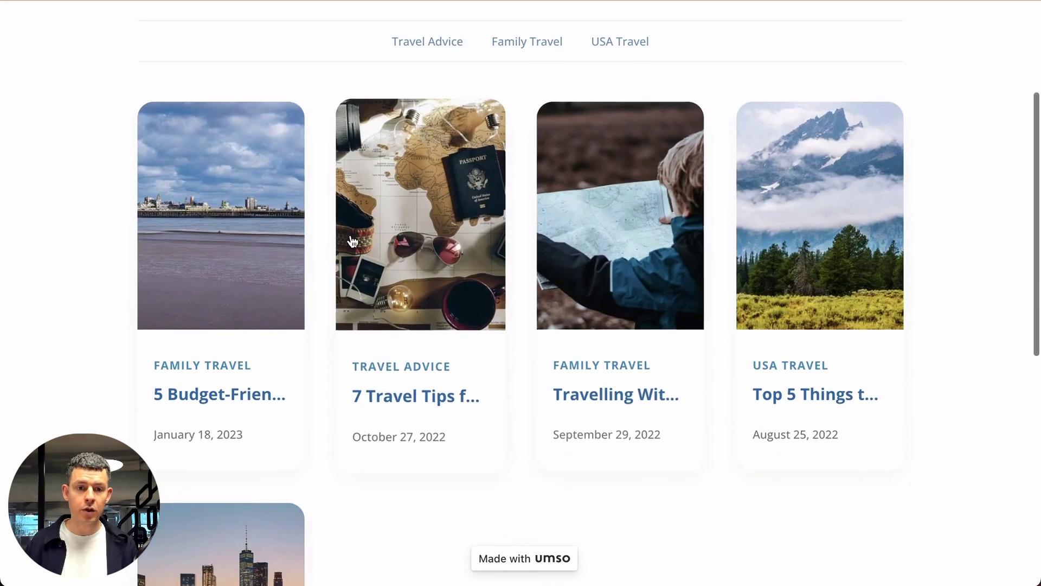
pyautogui.click(444, 252)
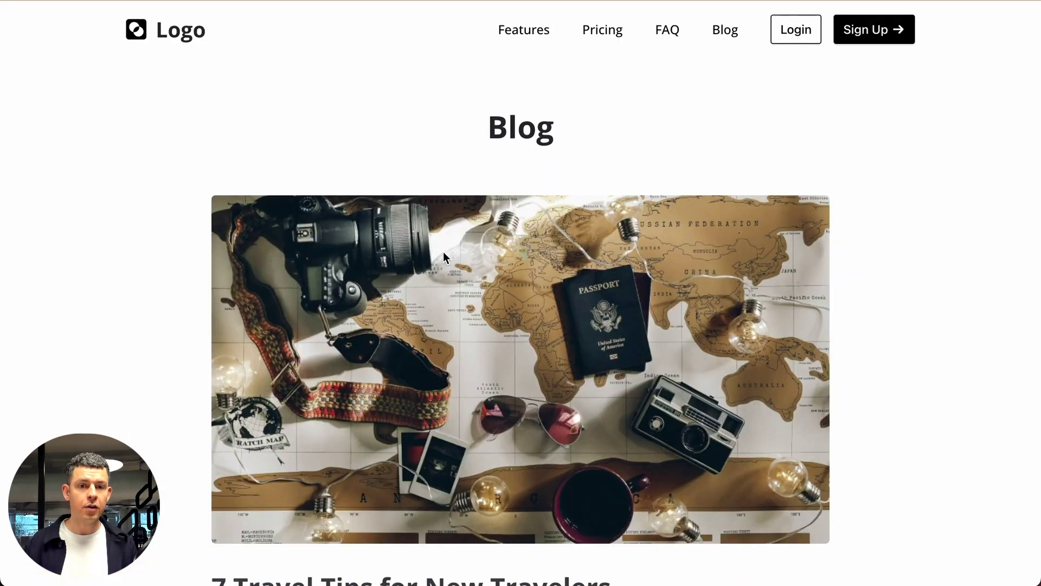
pyautogui.scroll(-8, 444, 251)
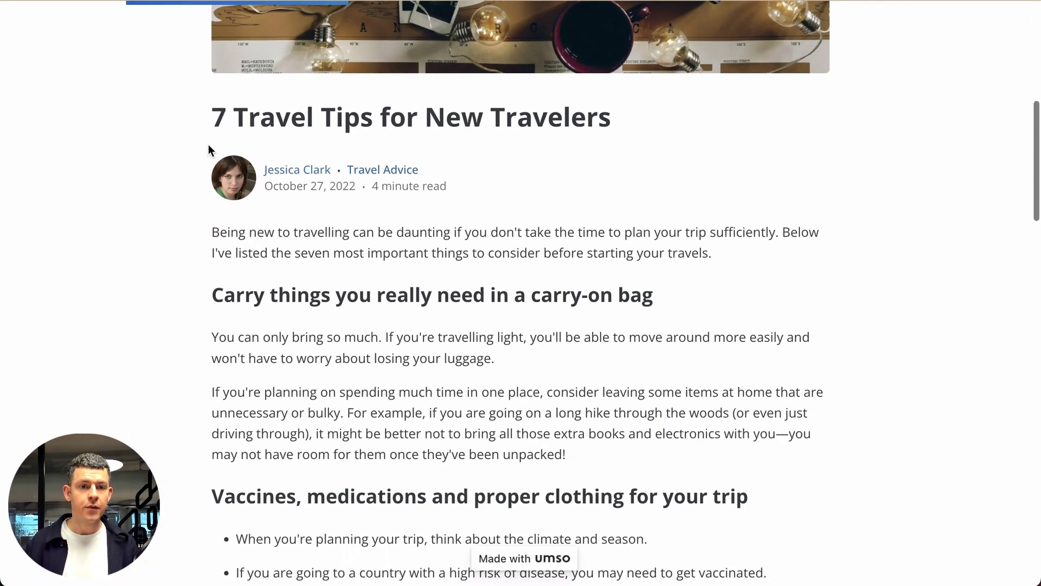
pyautogui.scroll(-8, 462, 238)
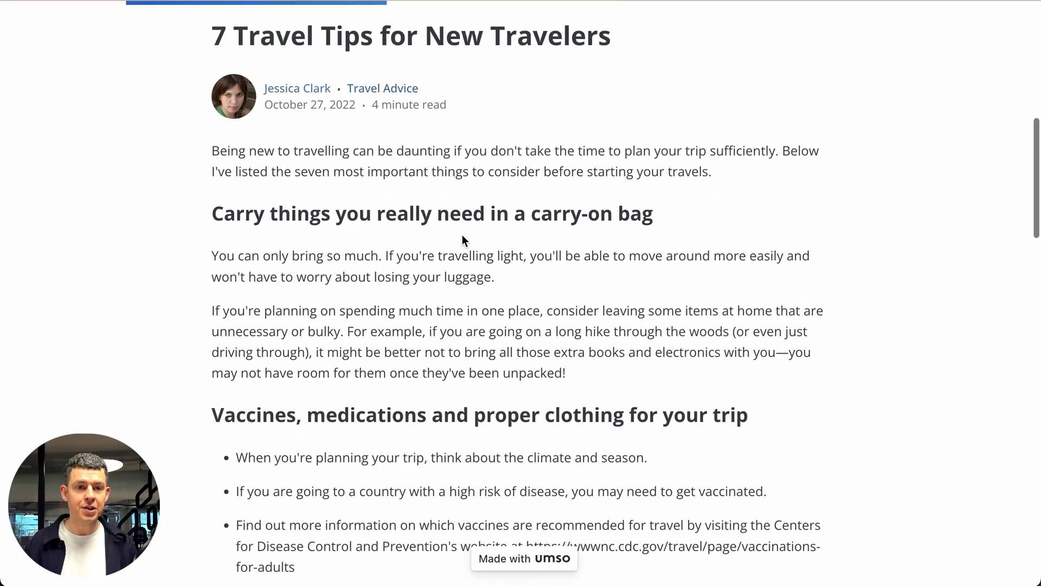
pyautogui.scroll(-13, 463, 237)
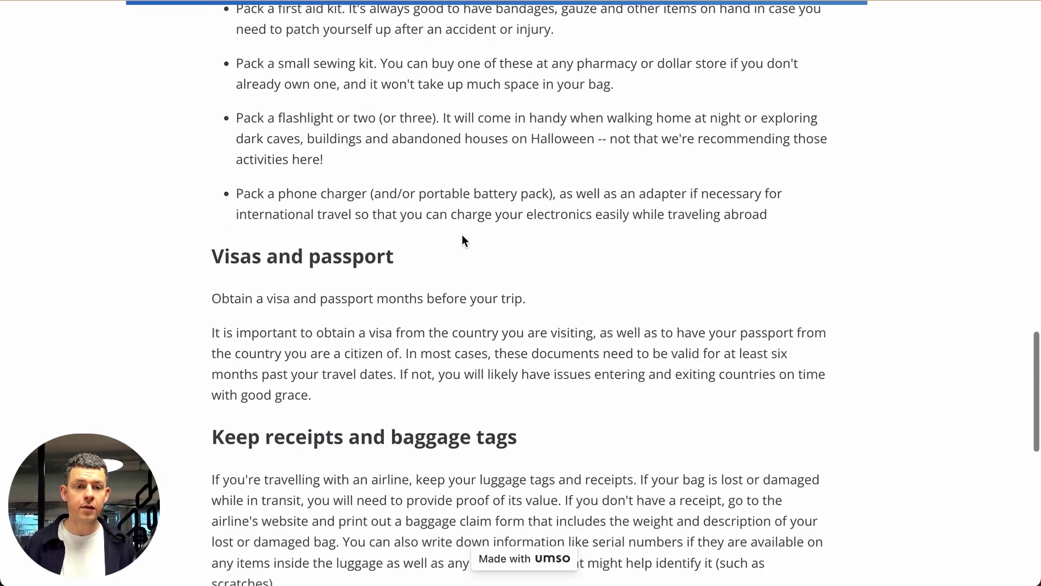
pyautogui.scroll(-6, 463, 235)
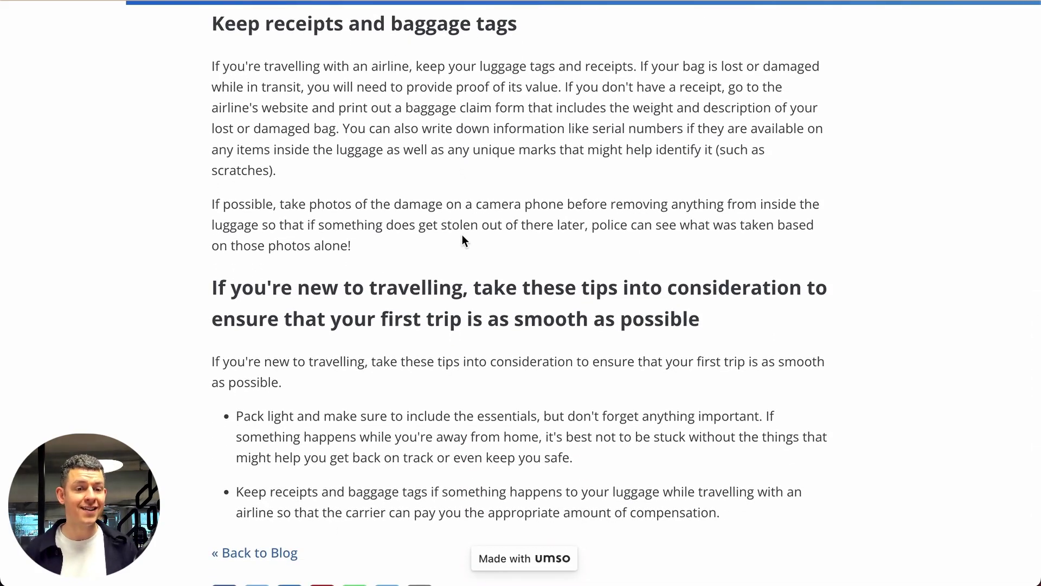
pyautogui.scroll(-3, 463, 234)
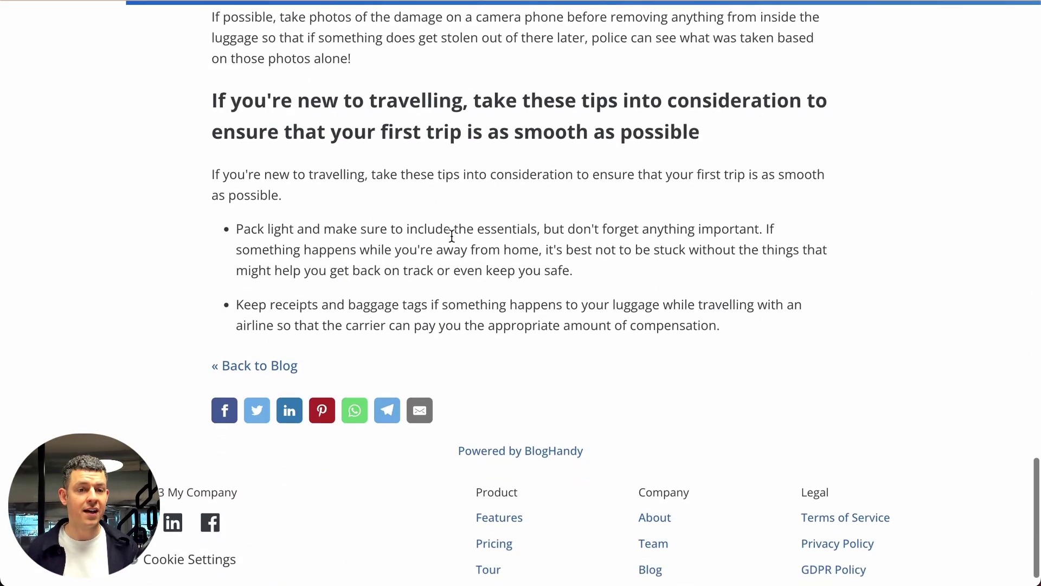
pyautogui.click(279, 374)
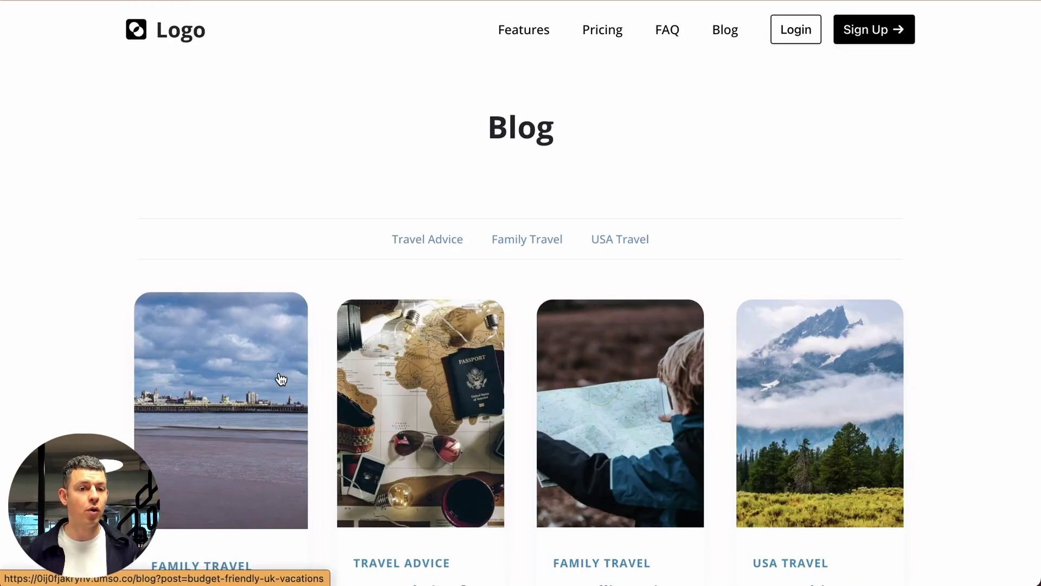
pyautogui.scroll(-1, 325, 320)
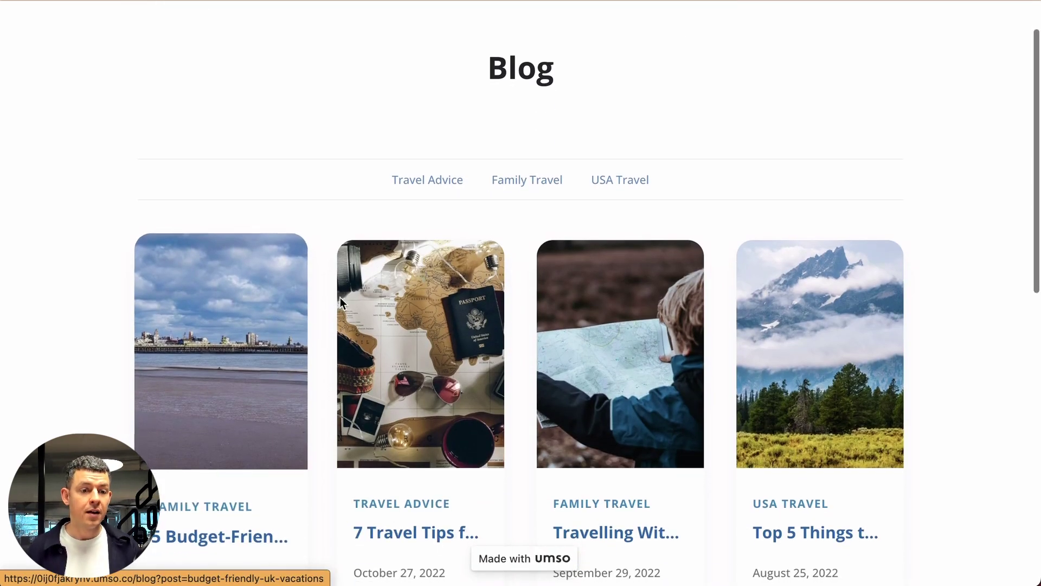